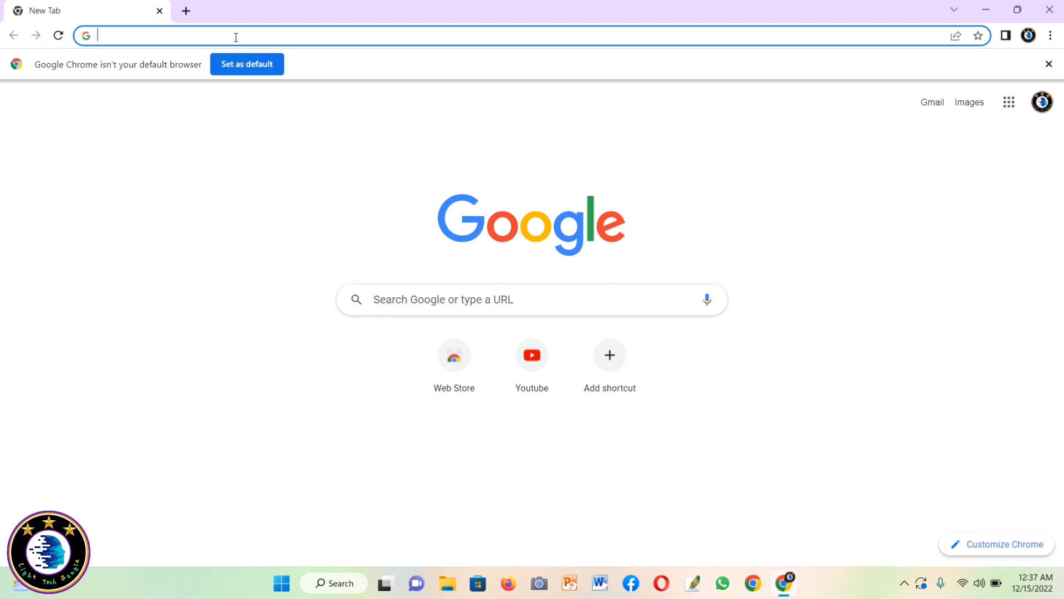
left_click(535, 359)
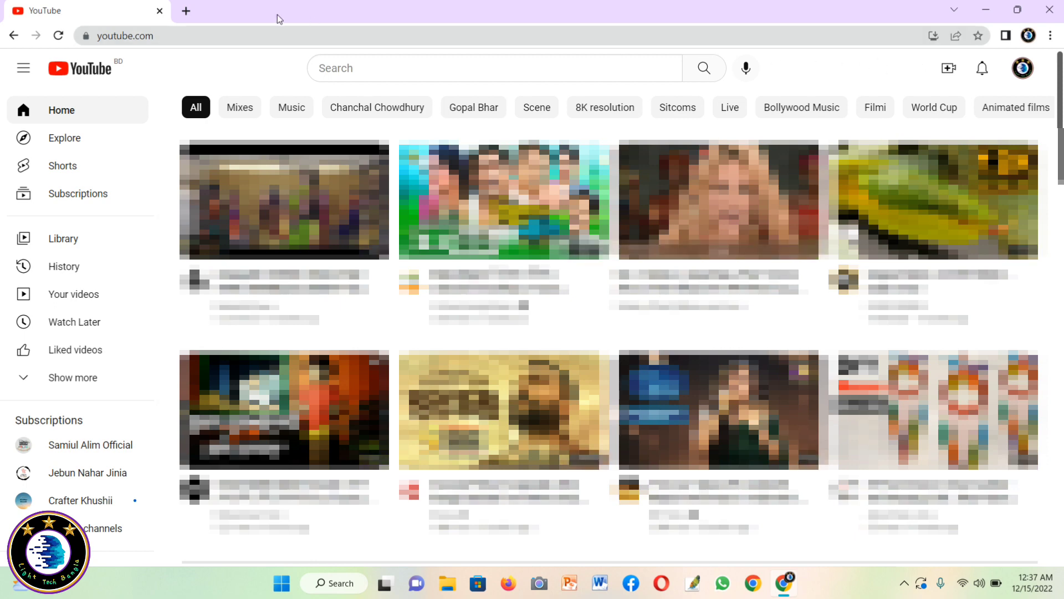
left_click(187, 11)
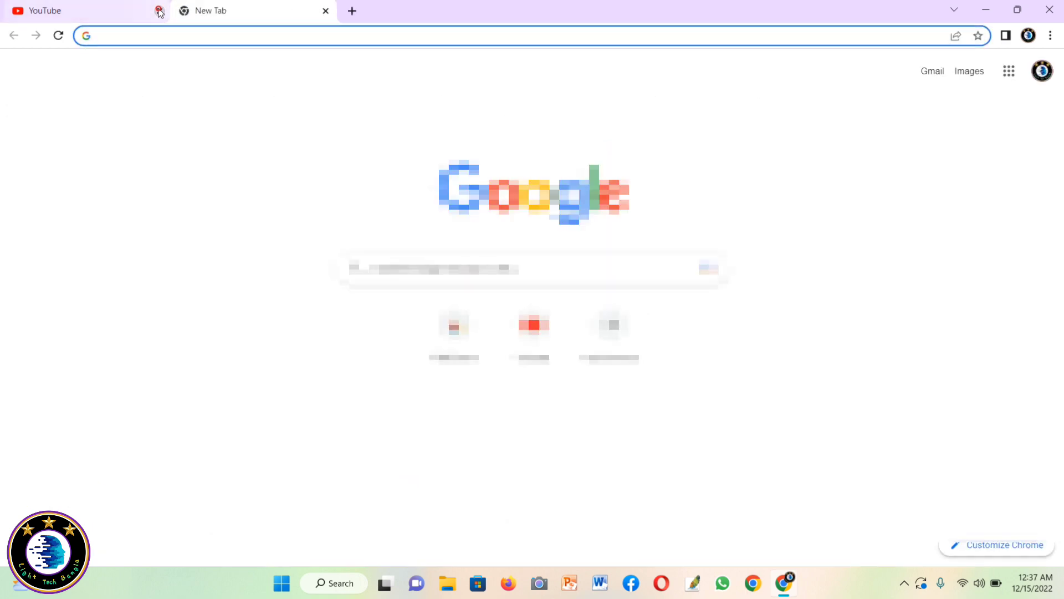
left_click(159, 11)
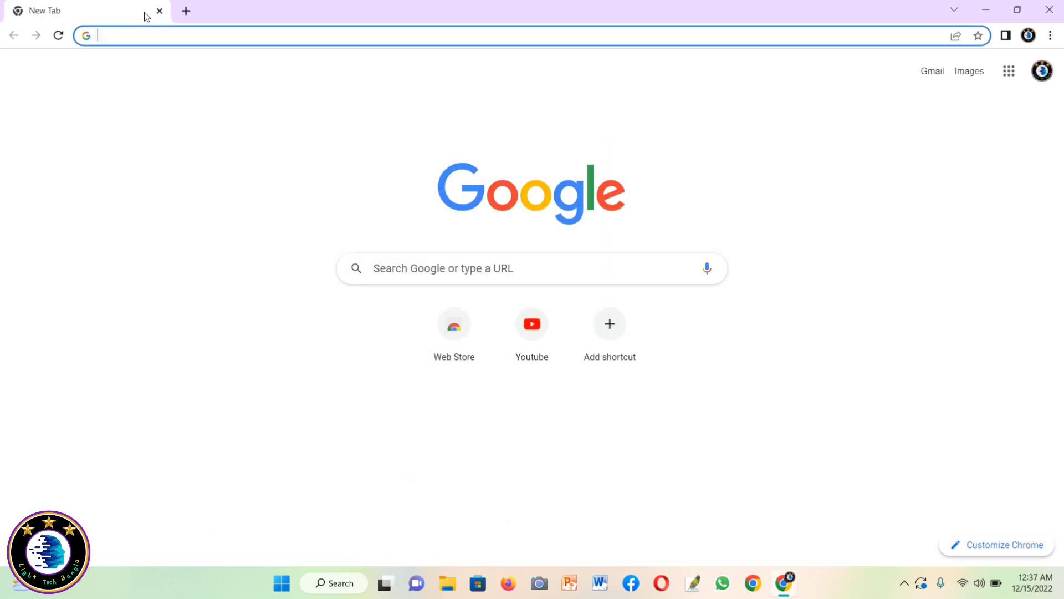
Step: Search Google for "chrome web store" and open the Chrome Web Store from the results
left_click(484, 264)
type("ch")
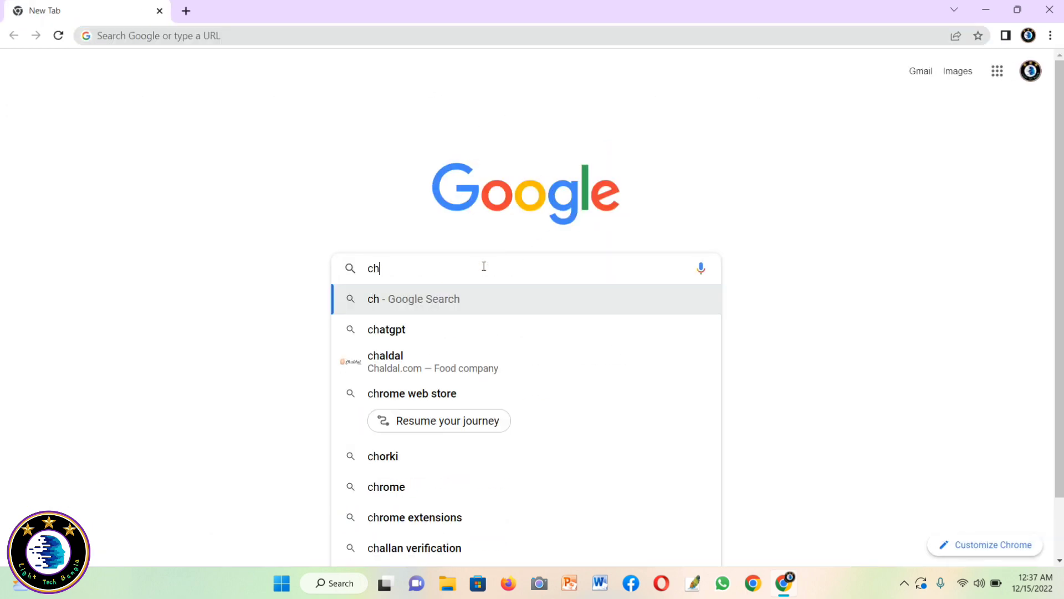
type("rome")
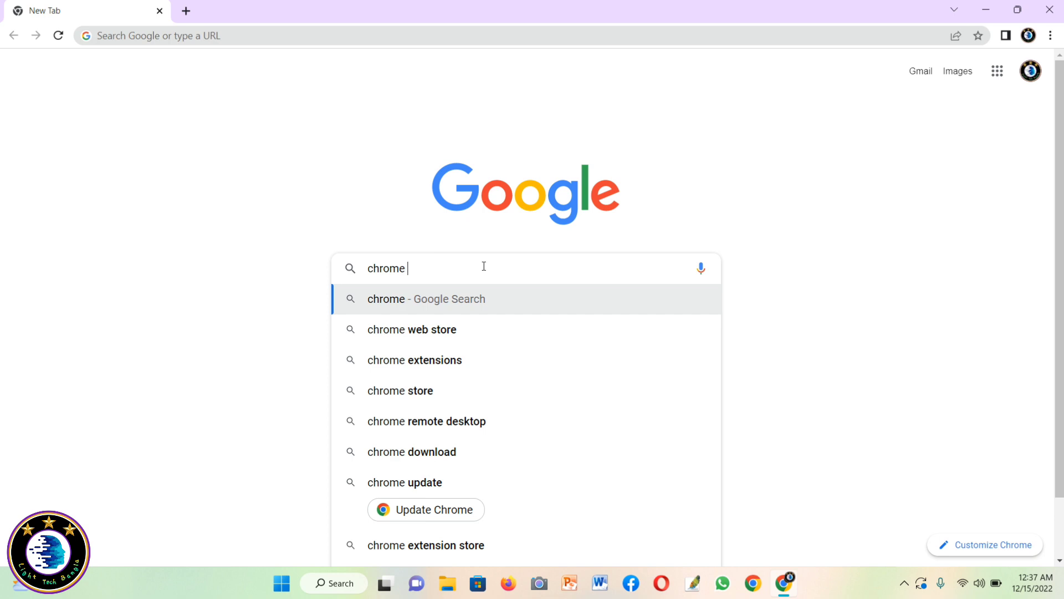
left_click(439, 331)
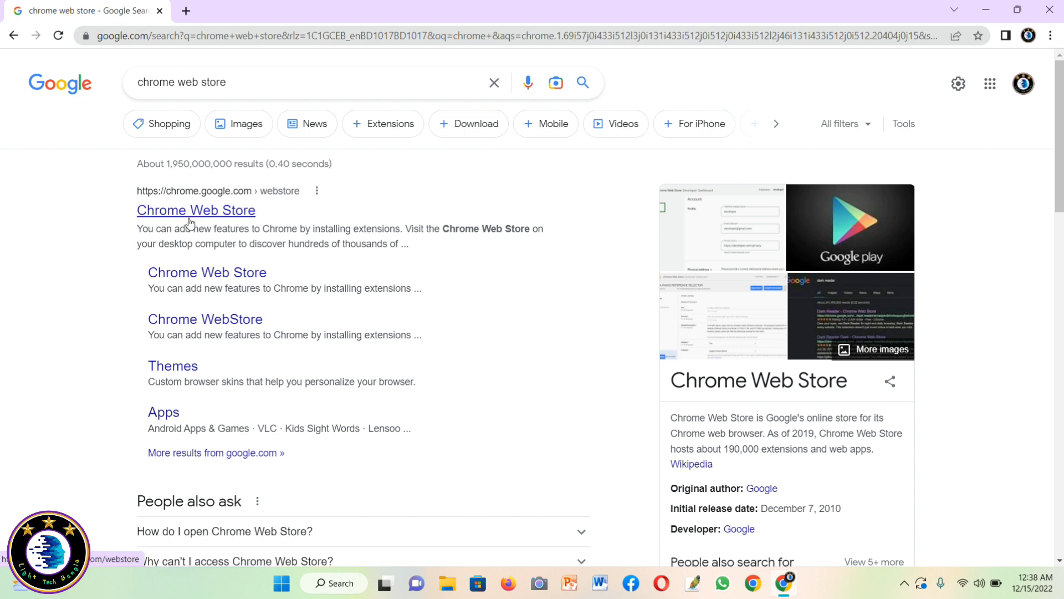
left_click(210, 210)
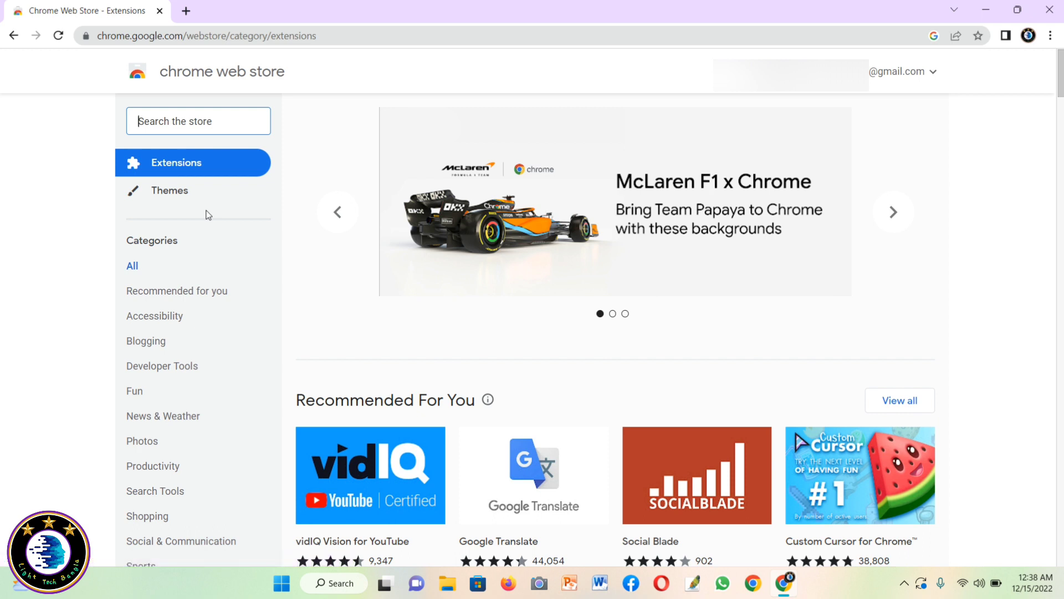
Step: Look through the extension collections on the Chrome Web Store's extensions page, from Recommended For You to Do More with PDFs
scroll(730, 521, "down", 2)
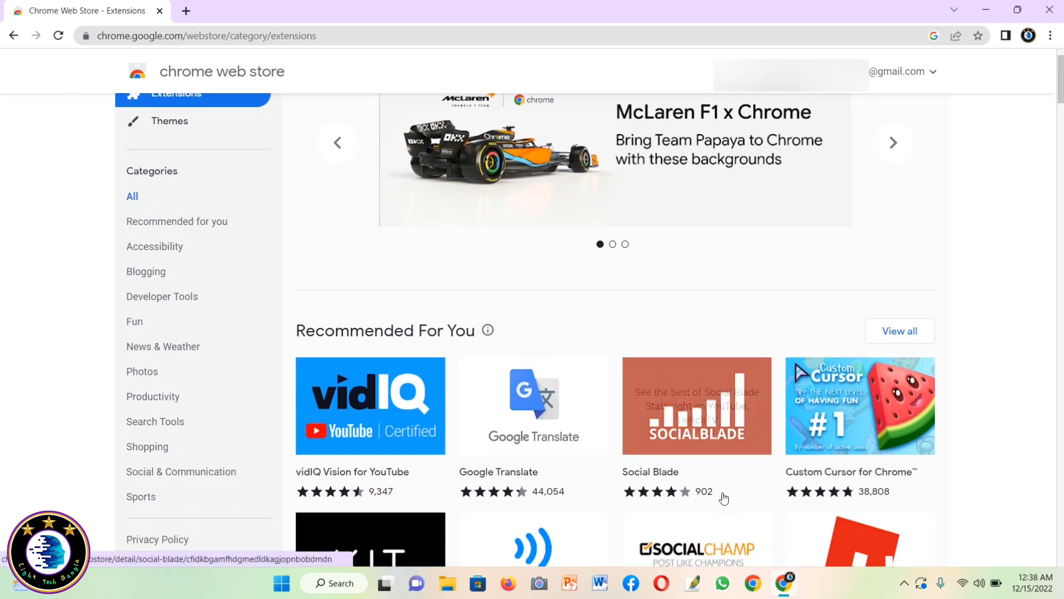
scroll(723, 498, "down", 4)
scroll(728, 394, "down", 2)
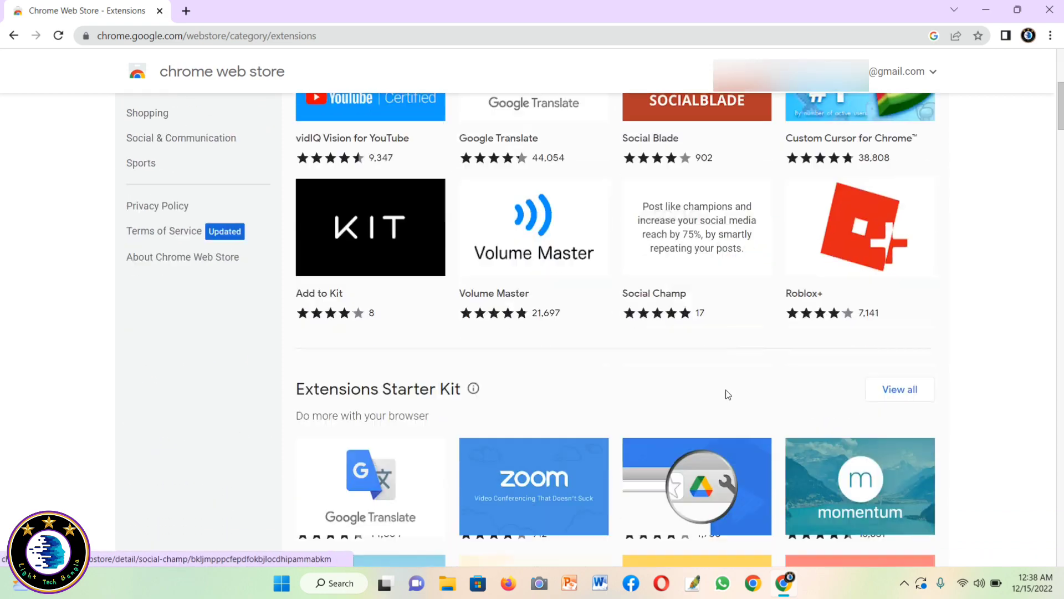
scroll(727, 394, "down", 5)
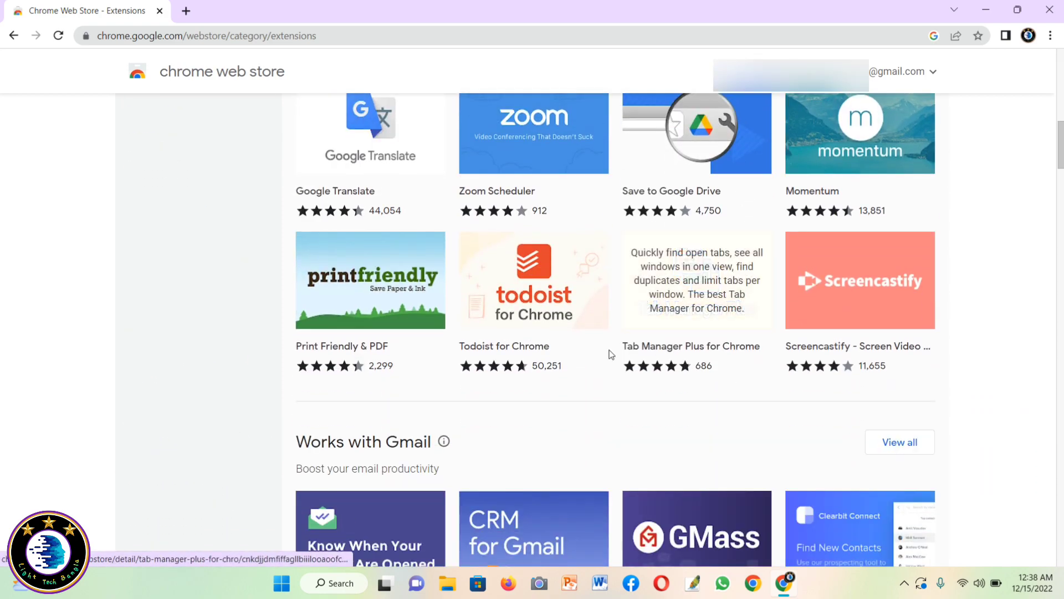
scroll(702, 388, "down", 5)
scroll(732, 438, "down", 5)
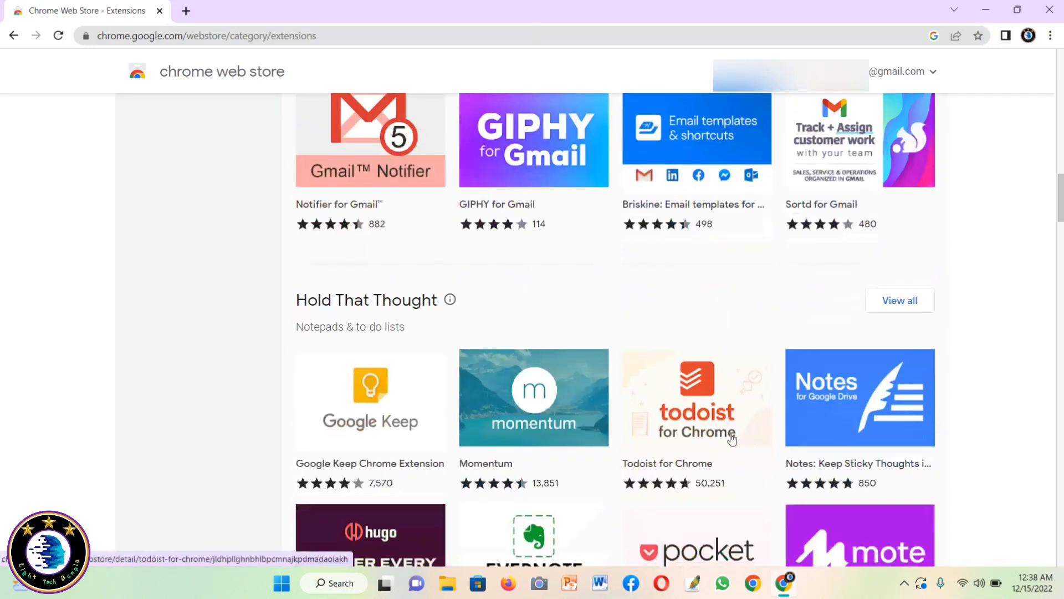
scroll(837, 368, "down", 6)
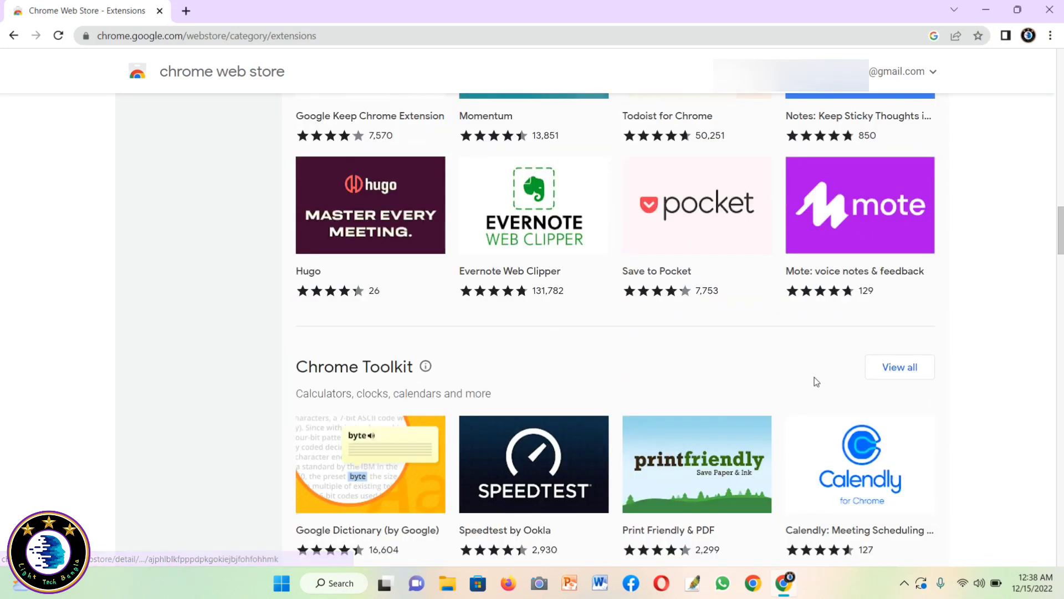
scroll(814, 377, "down", 9)
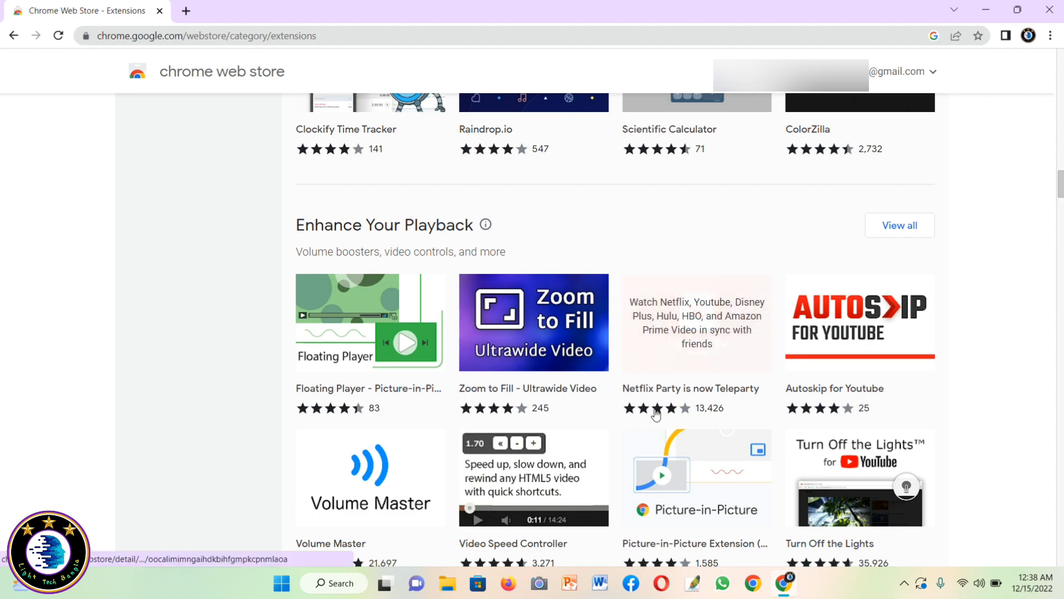
scroll(655, 413, "down", 4)
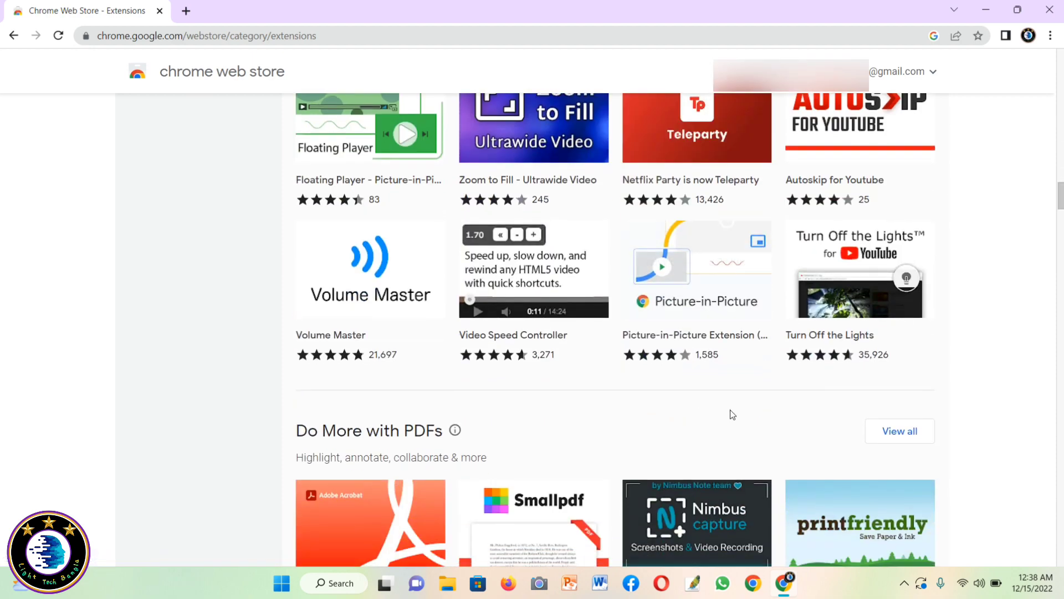
scroll(730, 415, "up", 20)
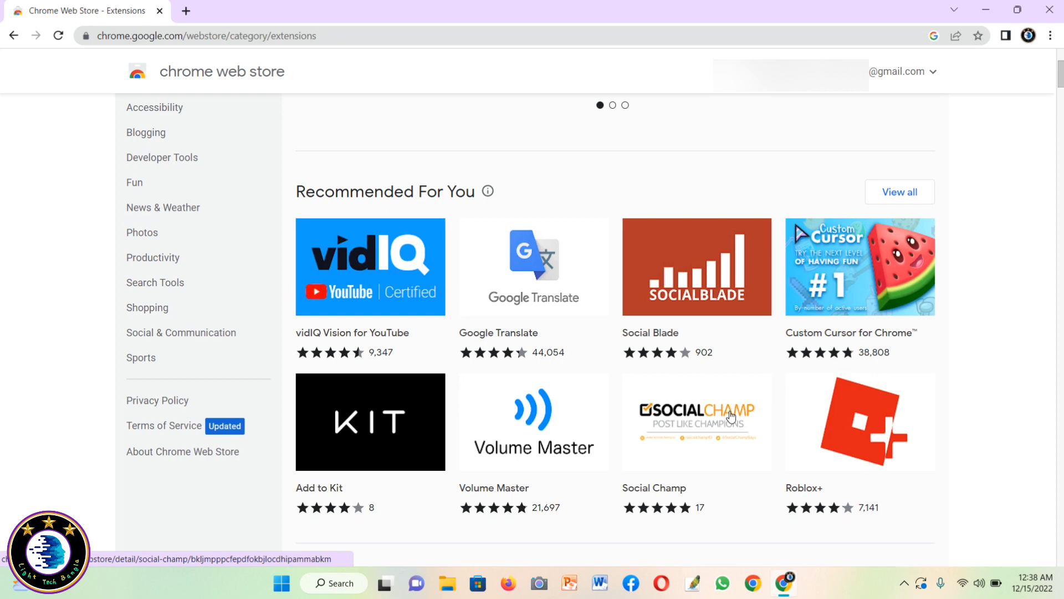
scroll(730, 416, "up", 4)
Step: Search the store for "tubebuddy" and open the TubeBuddy extension's detail page
left_click(264, 113)
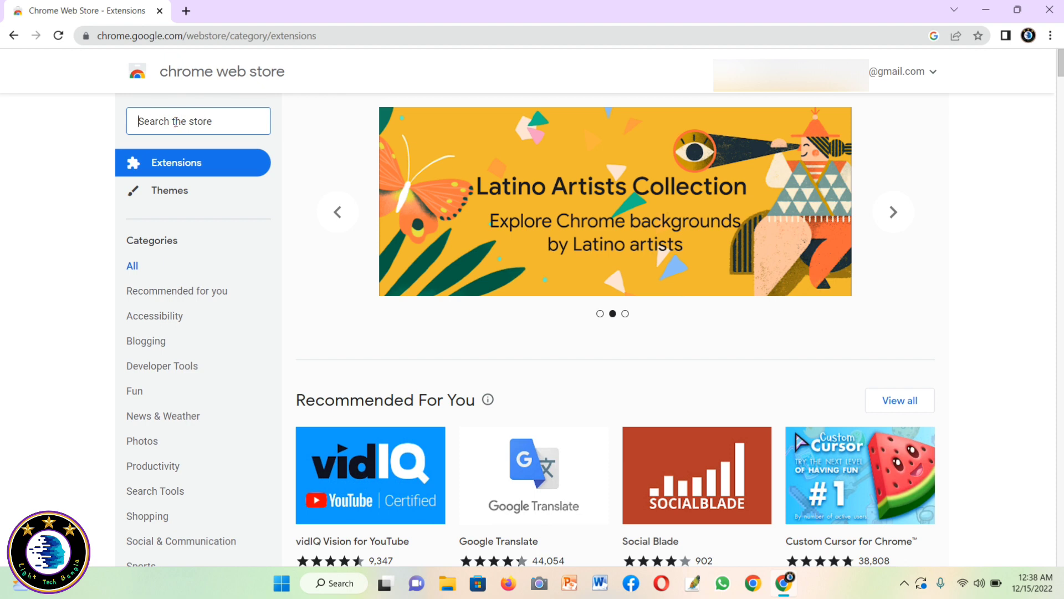
type("tu")
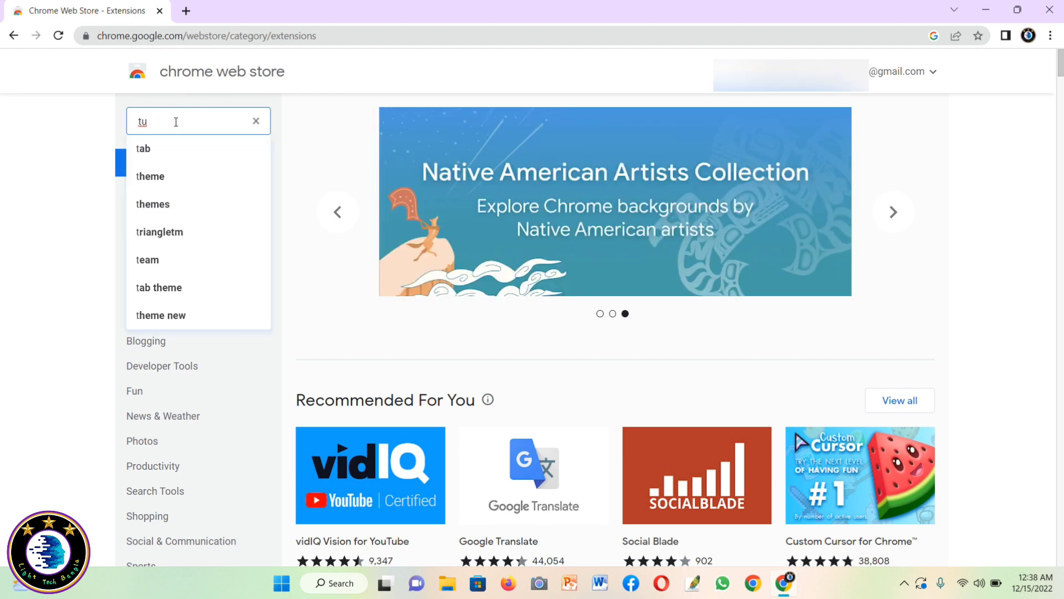
type("b")
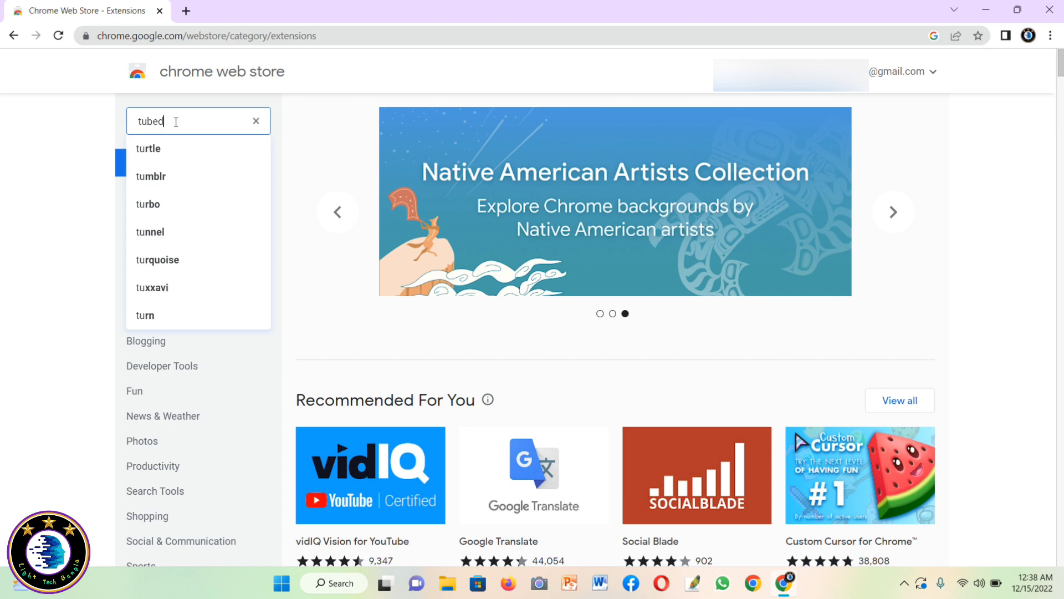
type("ebuddy")
key("Return")
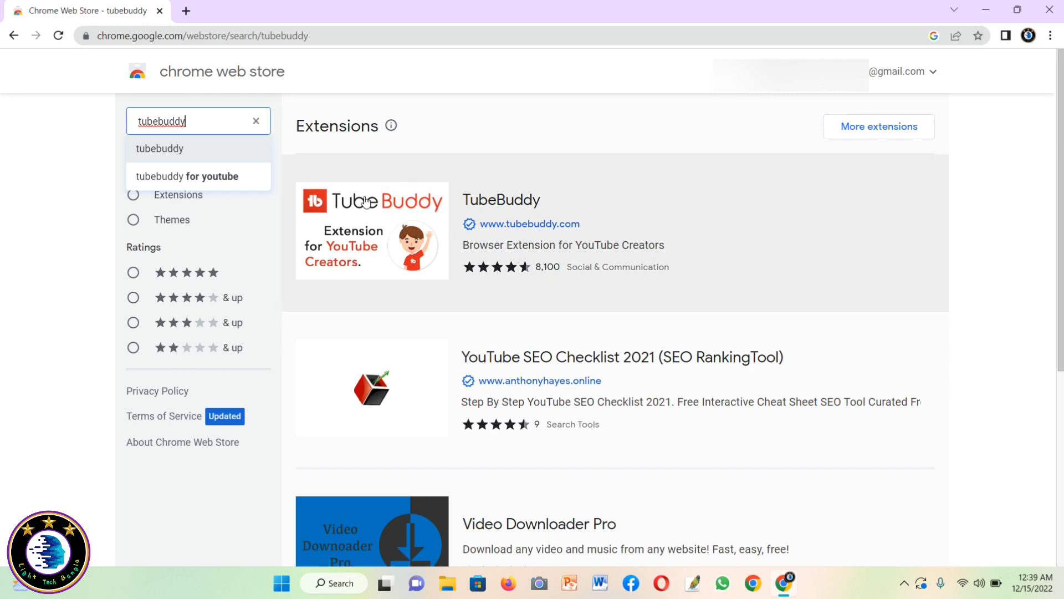
left_click(487, 206)
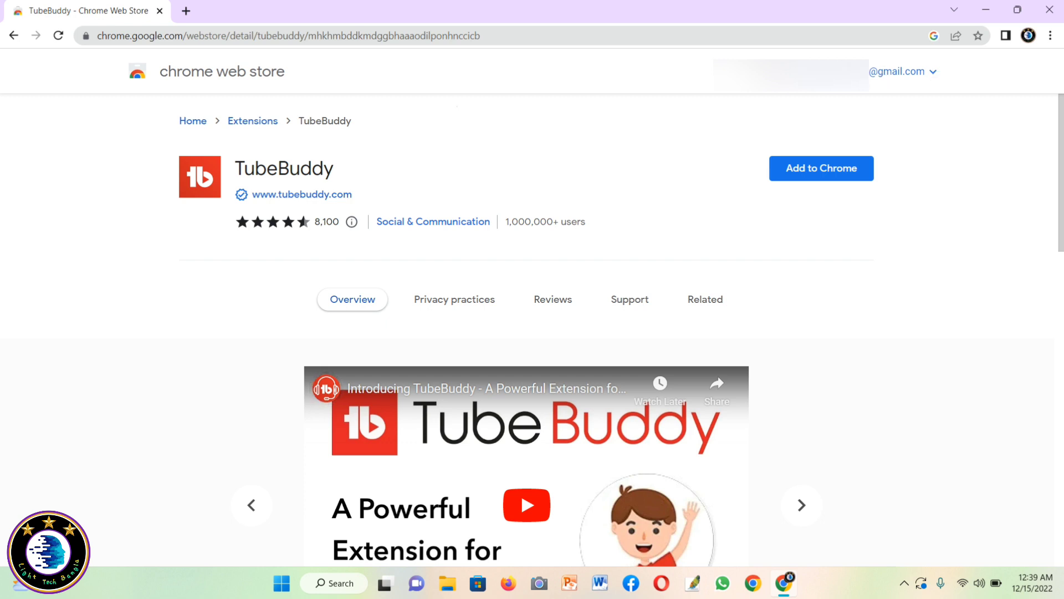
left_click(934, 73)
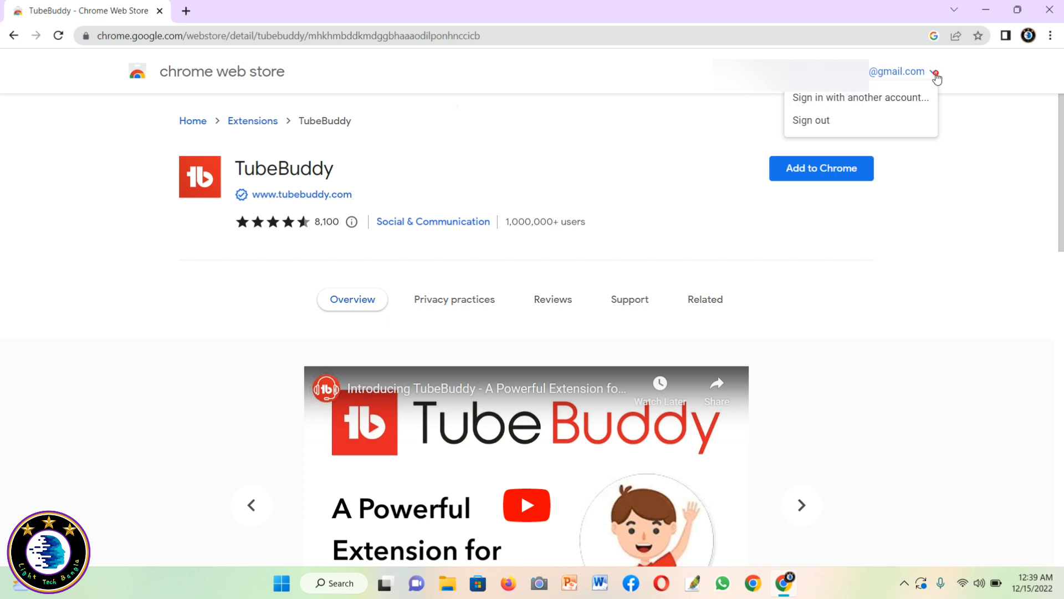
left_click(946, 186)
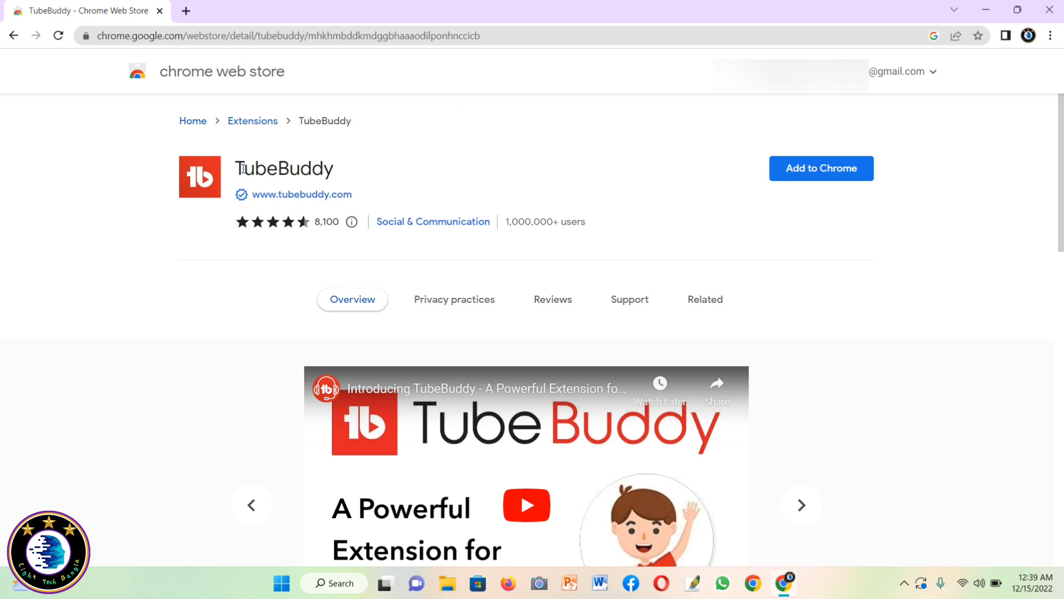
left_click_drag(239, 168, 336, 173)
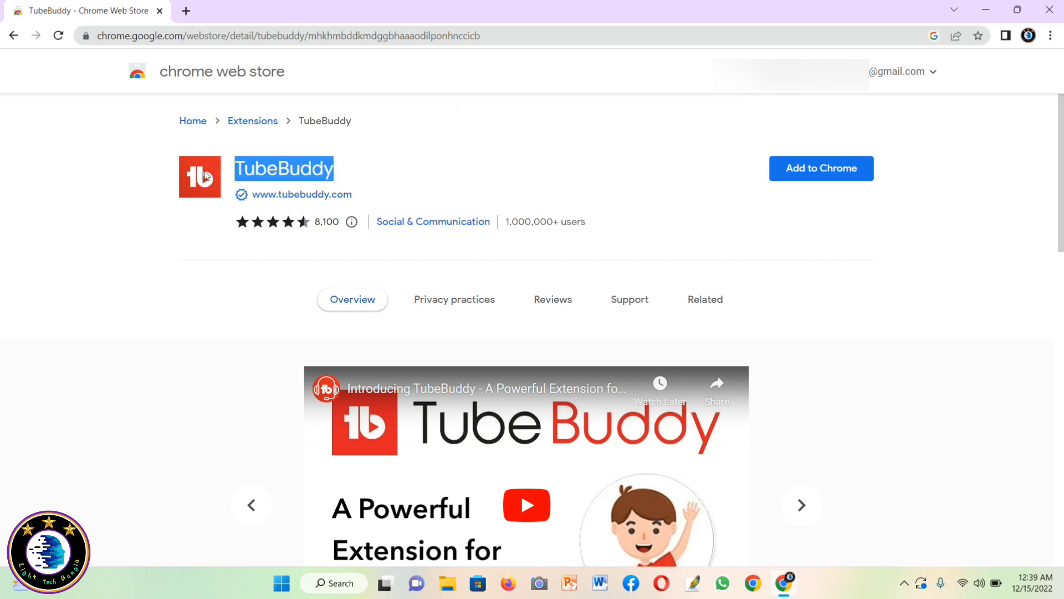
left_click(916, 238)
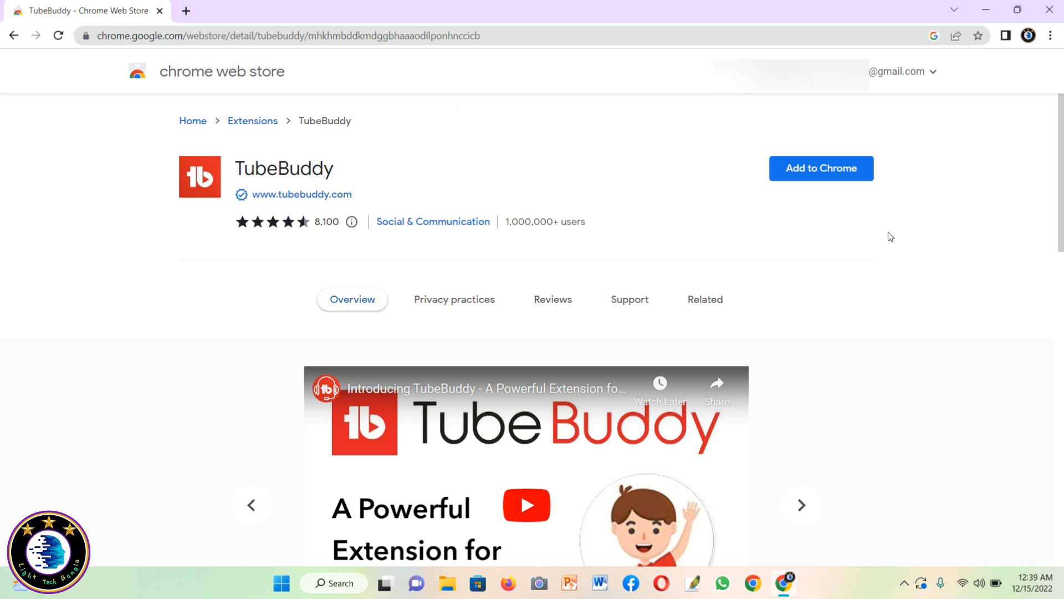
Step: Add the TubeBuddy extension to Chrome and close the TubeBuddy welcome page
left_click(822, 176)
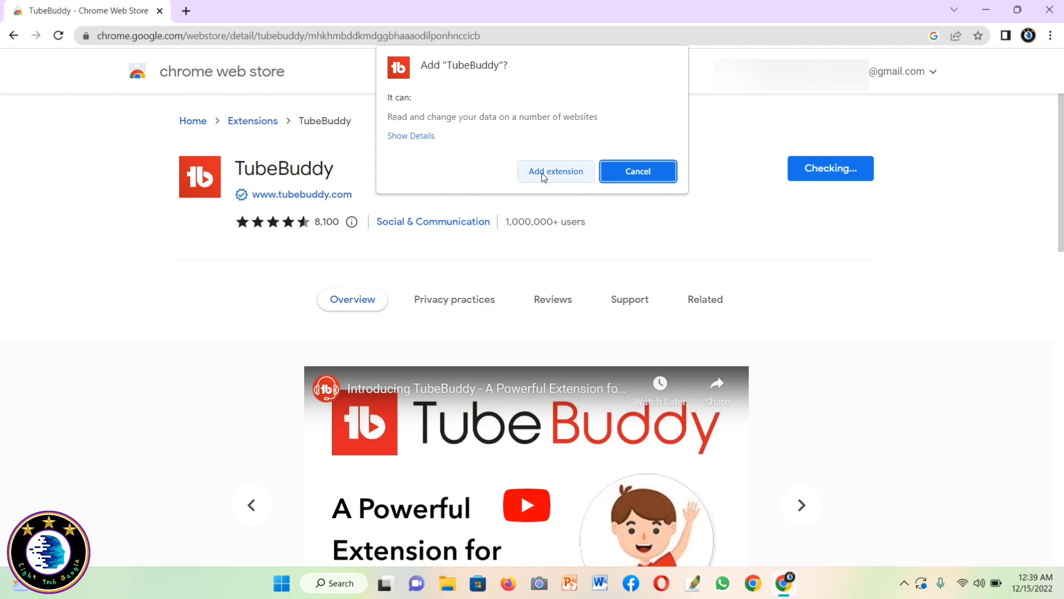
left_click(540, 171)
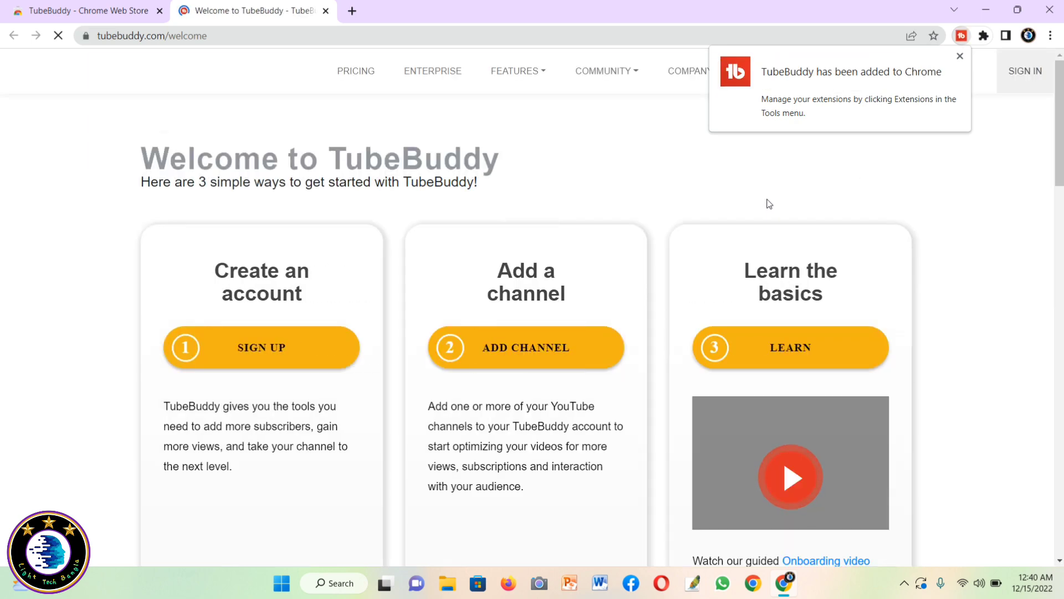
left_click(799, 173)
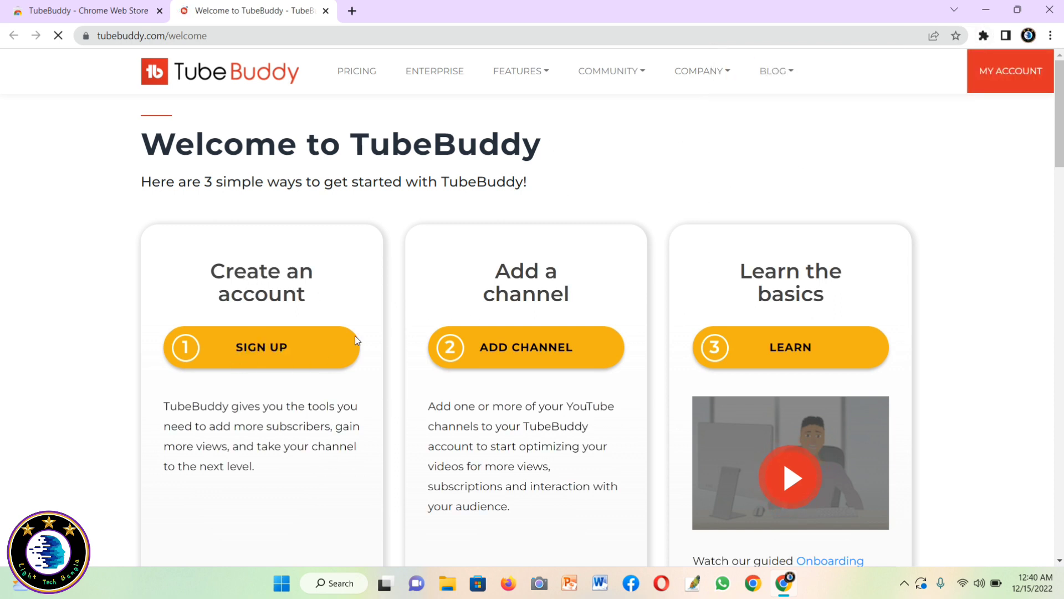
scroll(907, 345, "down", 3)
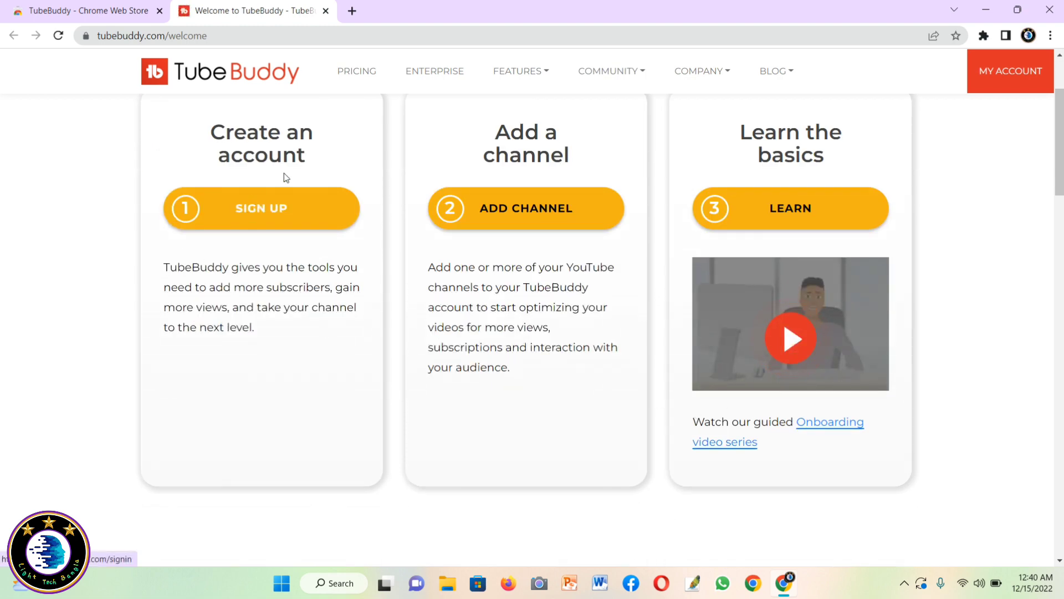
scroll(284, 177, "up", 3)
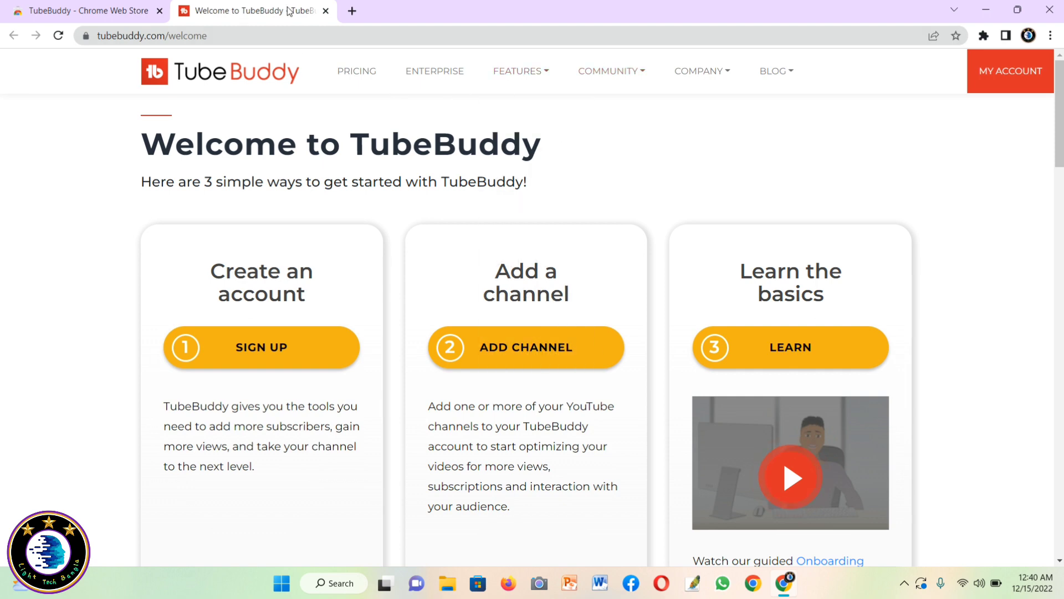
left_click(326, 11)
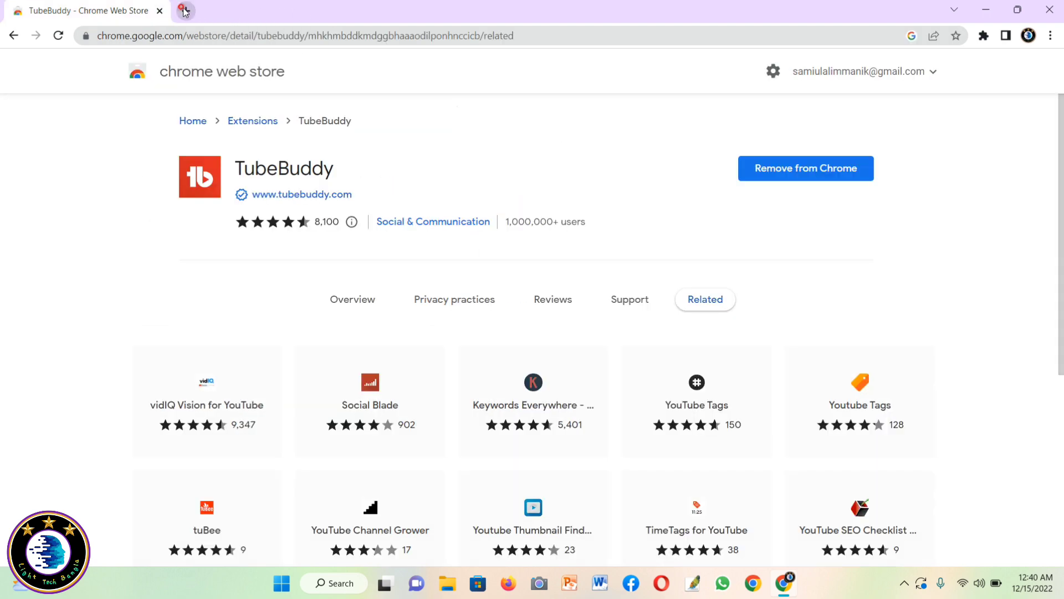
Step: Open YouTube in a new tab and start the TubeBuddy sign-in with YouTube
left_click(186, 11)
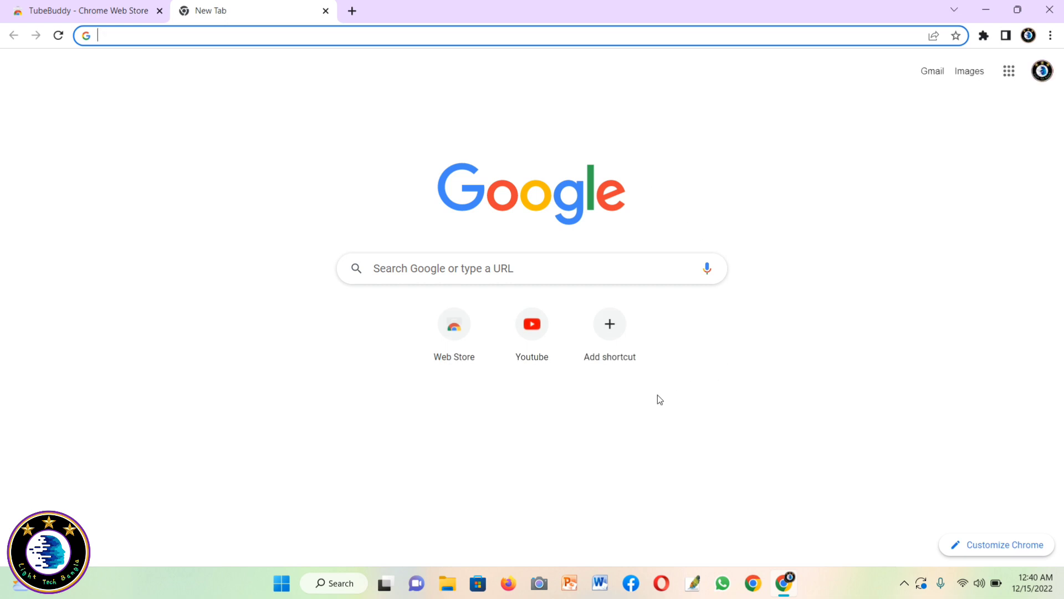
left_click(531, 334)
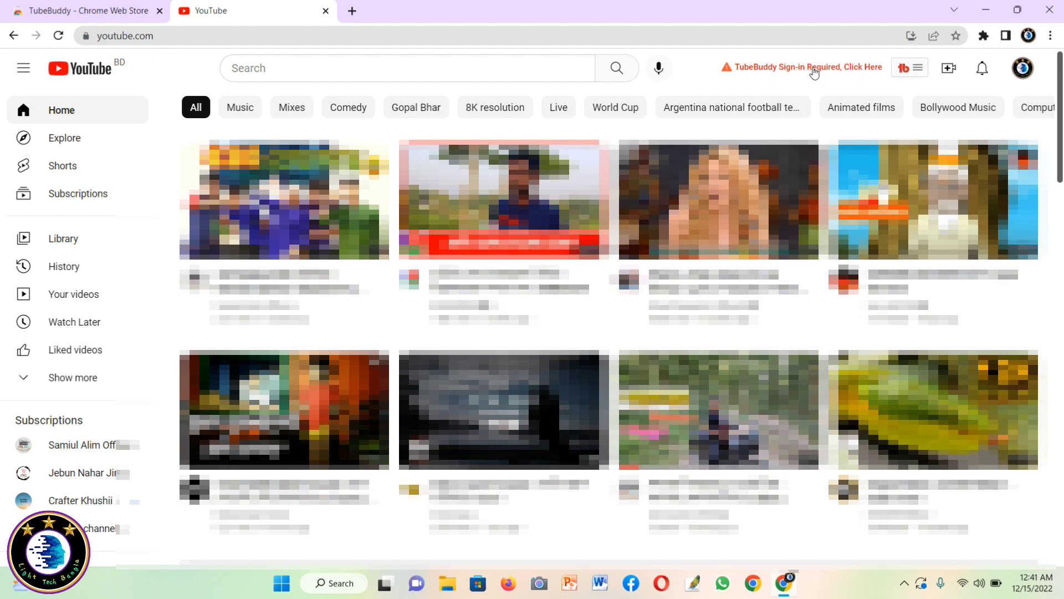
left_click(904, 68)
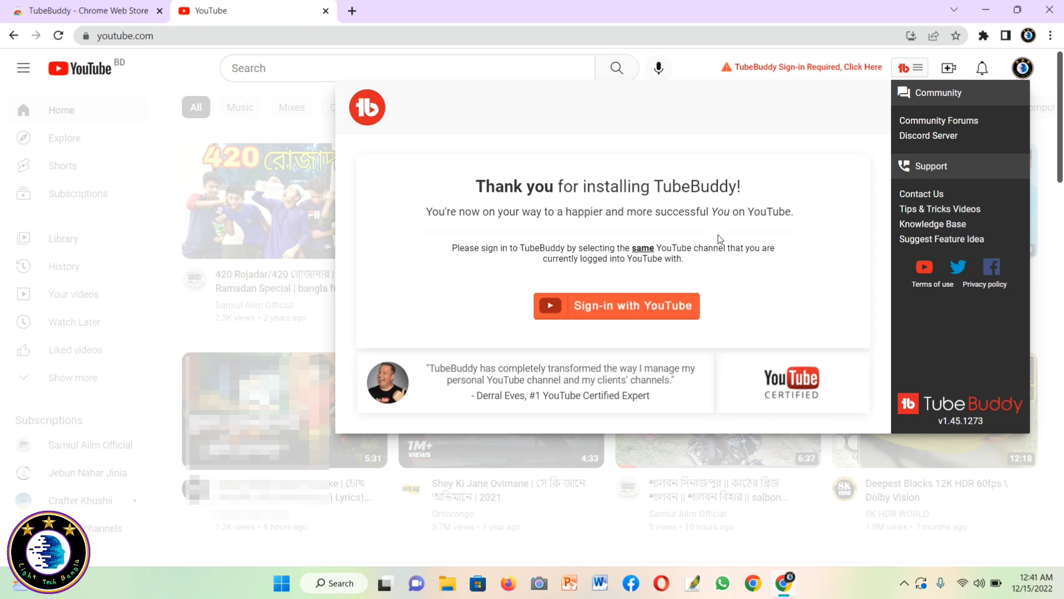
left_click(634, 306)
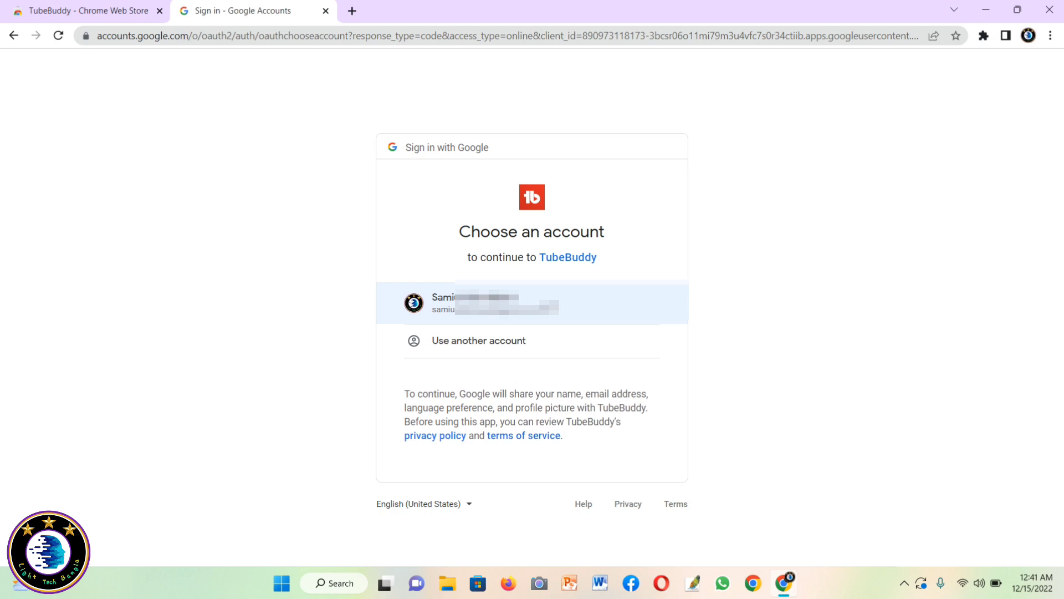
Step: Choose the channel's Google account and allow TubeBuddy to access it
left_click(570, 302)
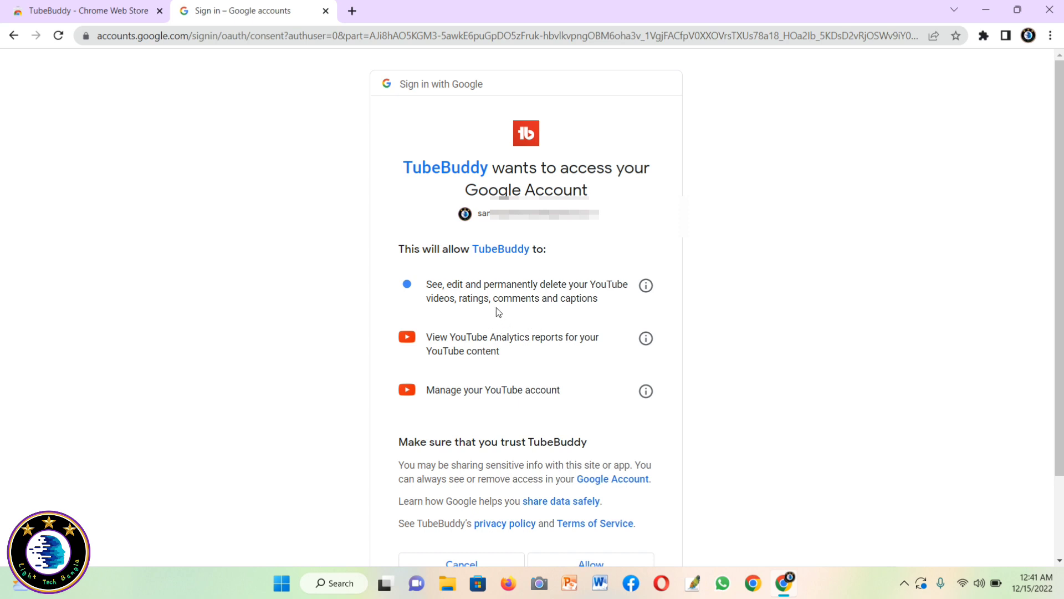
scroll(556, 331, "down", 2)
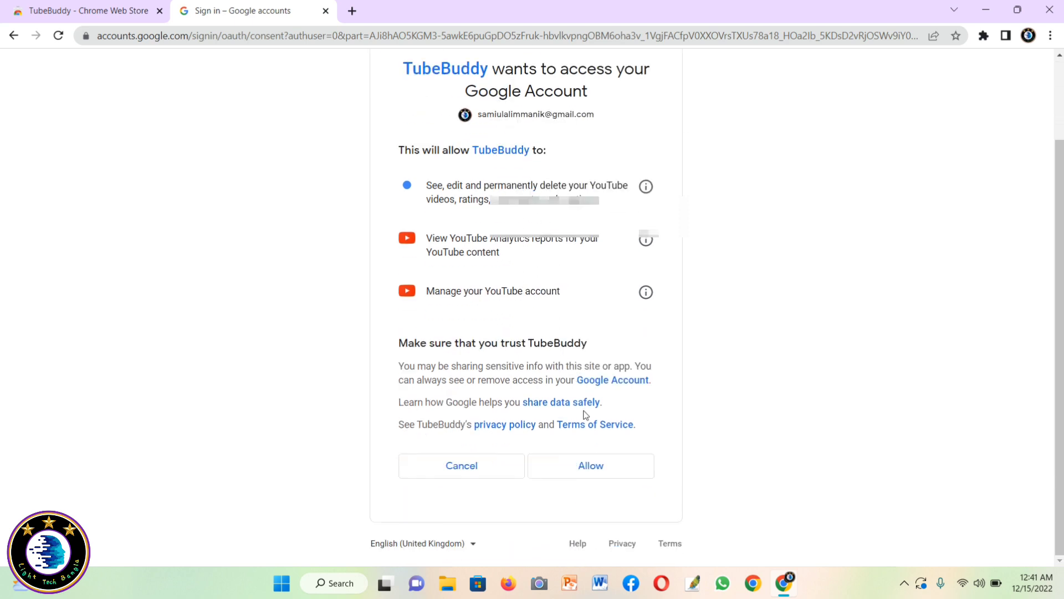
left_click(589, 469)
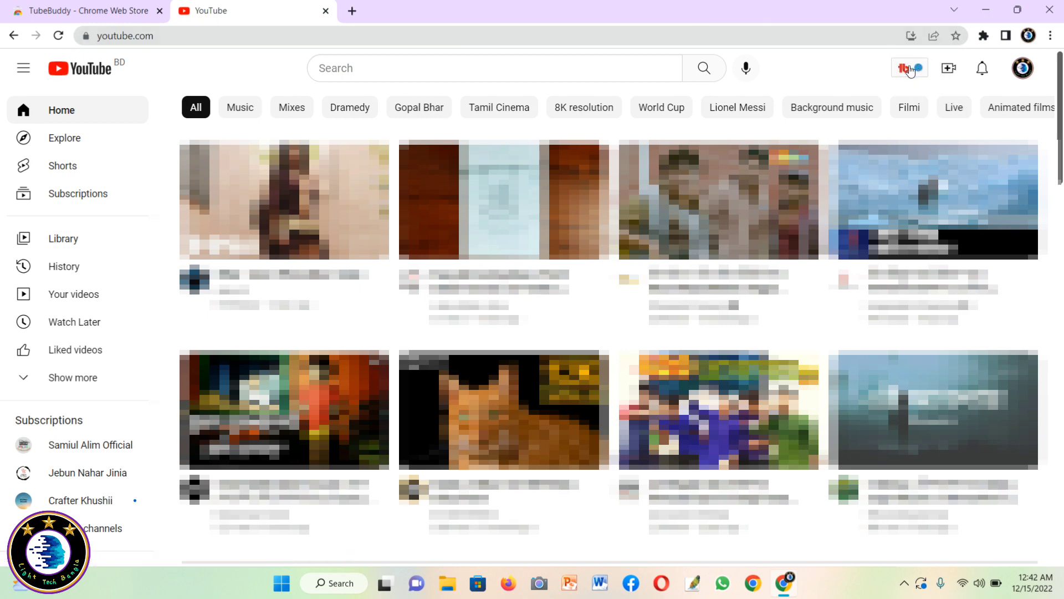
Step: Close the YouTube tab and the browser window, restart Chrome and open YouTube again
left_click(325, 11)
left_click(1049, 10)
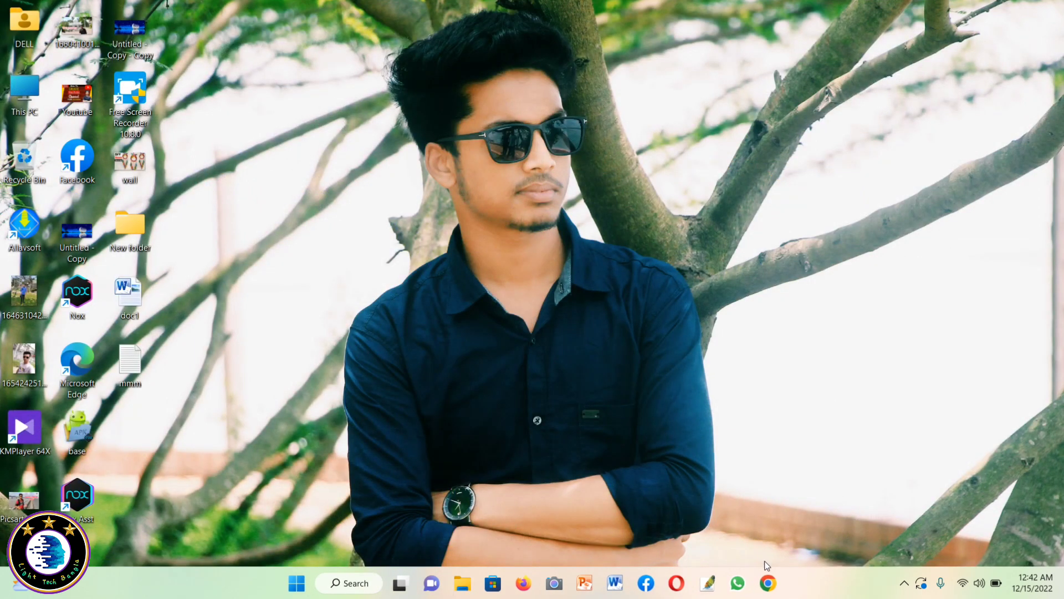
left_click(769, 582)
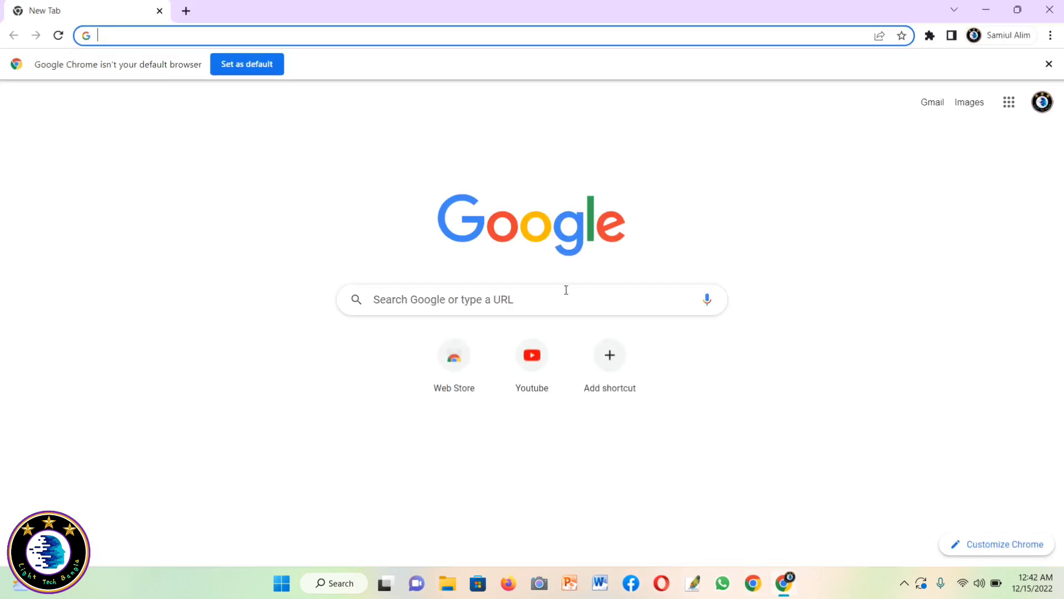
left_click(536, 363)
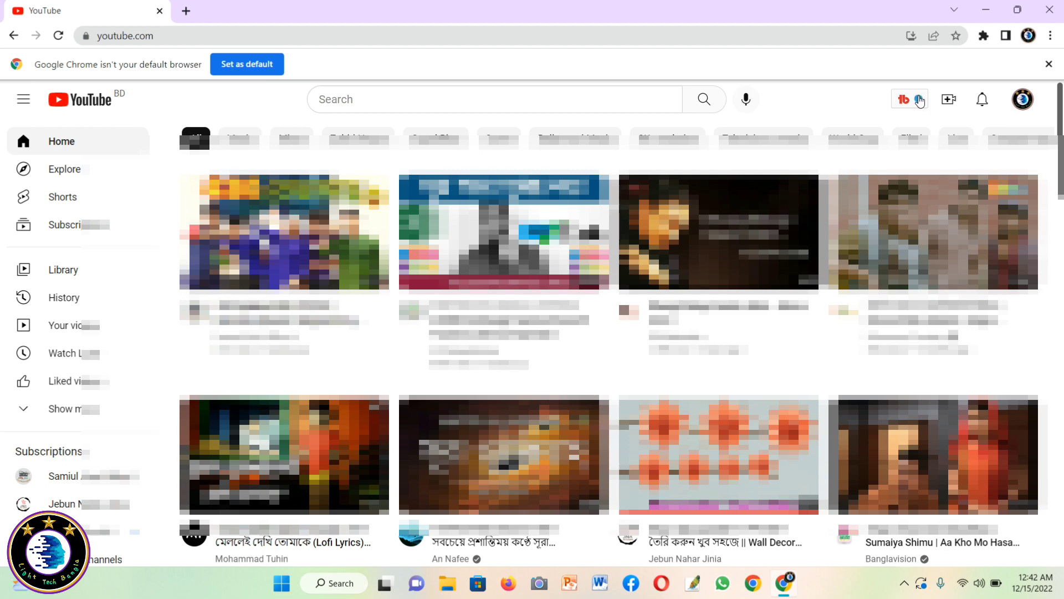
Step: Open TubeBuddy's Keyword Explorer and explore the keyword "how to find nocopyright music"
left_click(919, 101)
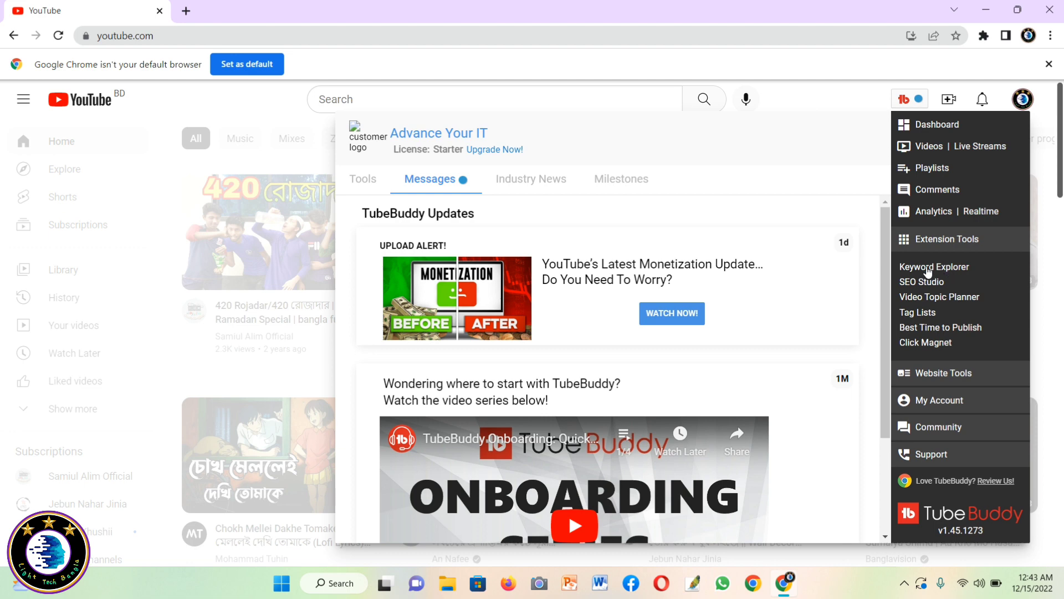
left_click(856, 327)
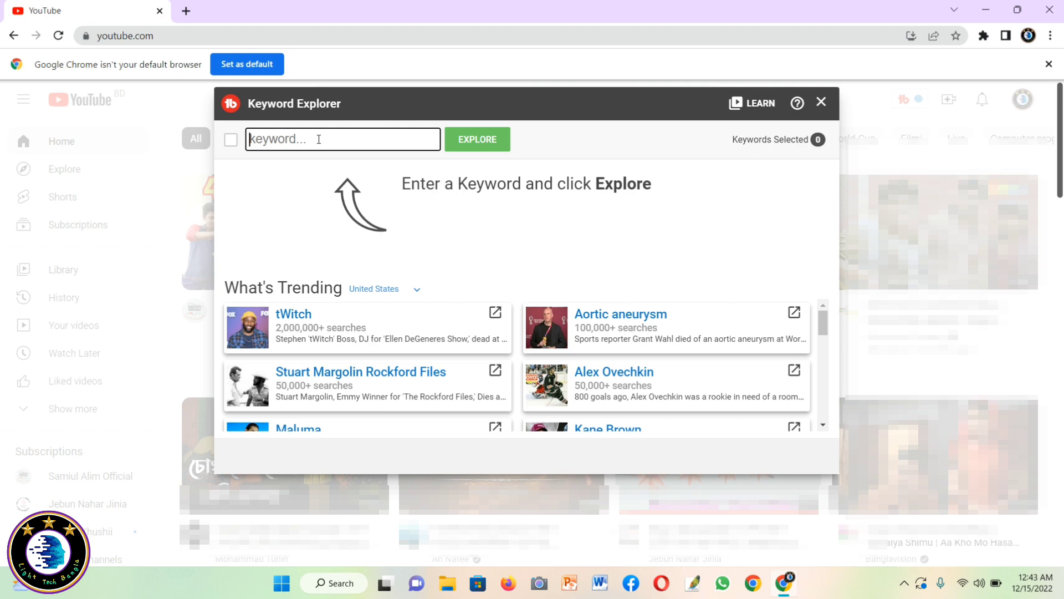
type("how to find nocopyright music")
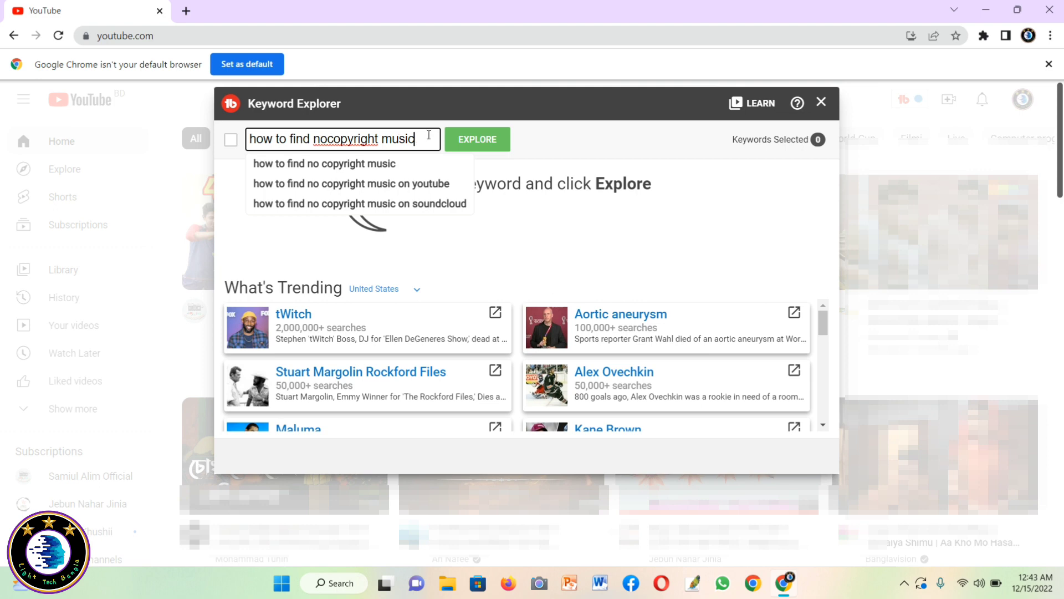
left_click(476, 140)
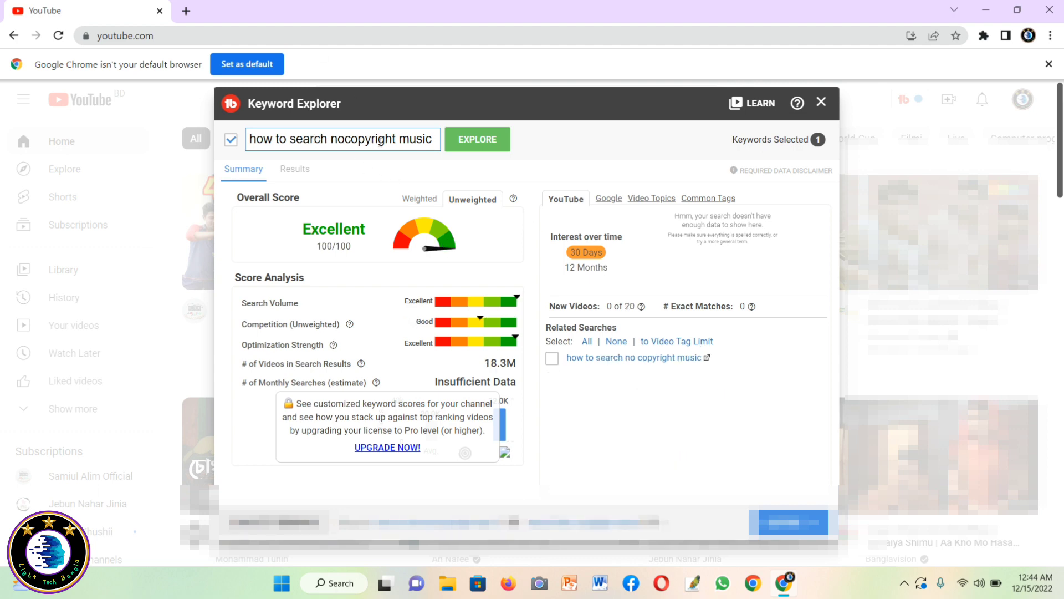
Step: Copy the keyword "how to search nocopyright music" and close the Keyword Explorer
left_click_drag(433, 140, 245, 139)
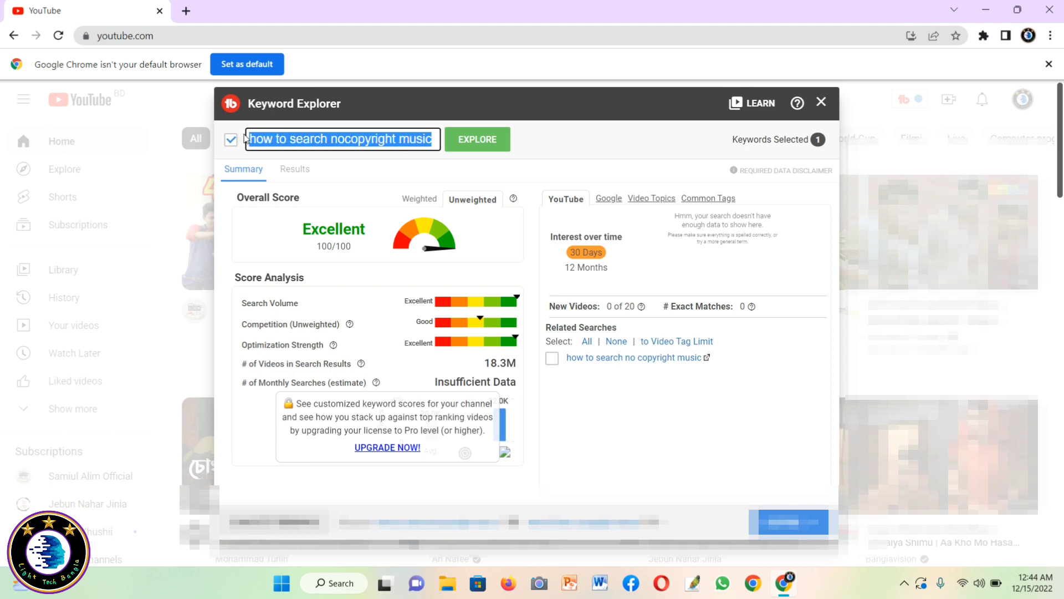
right_click(268, 139)
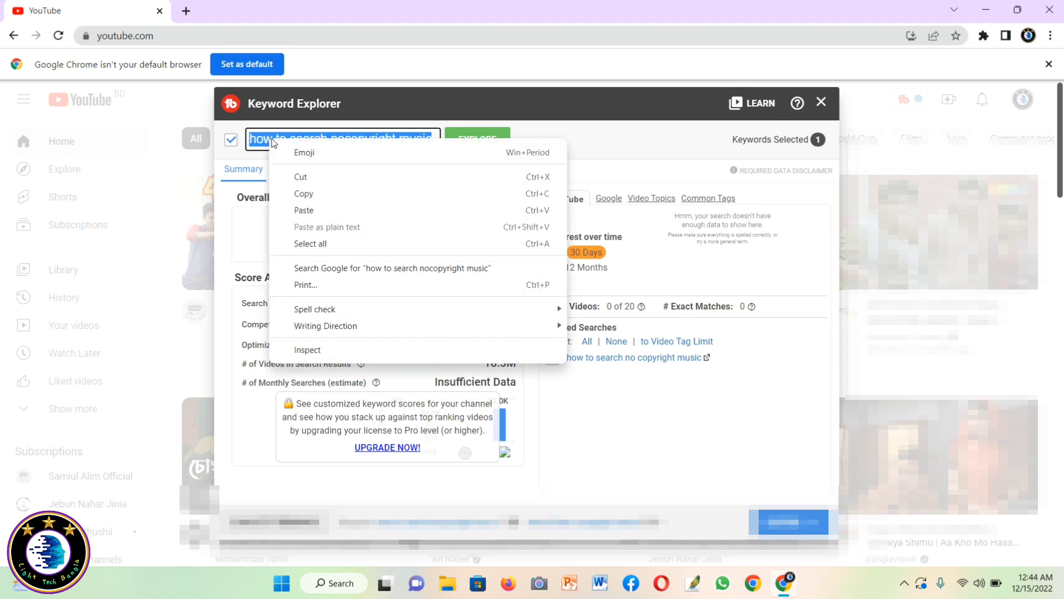
left_click(304, 192)
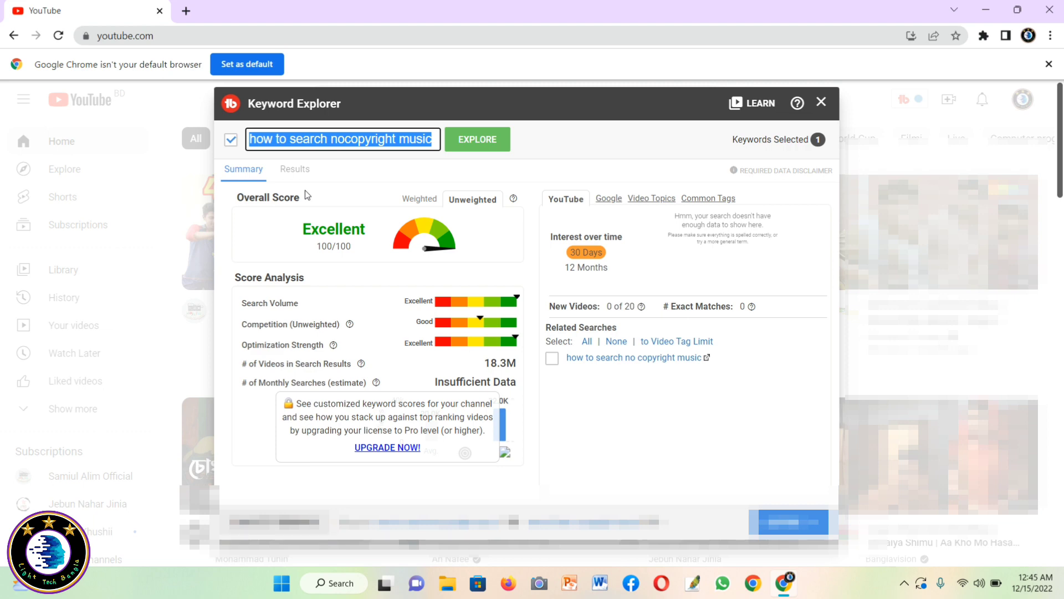
left_click(821, 103)
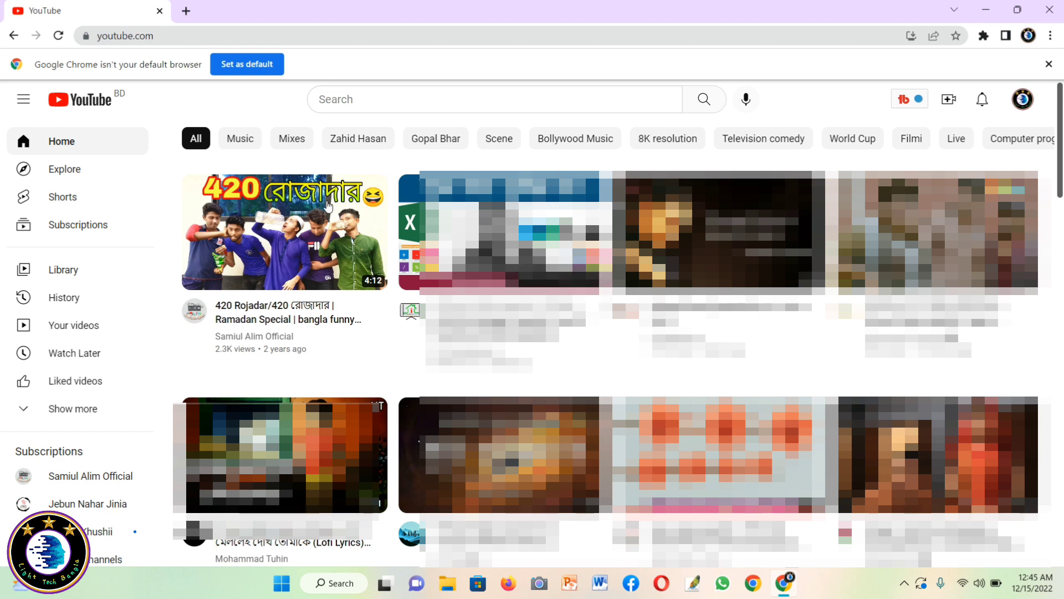
Step: Open the "420 Rojadar" Ramadan Special video from the YouTube home page and pause it
mouse_move(271, 233)
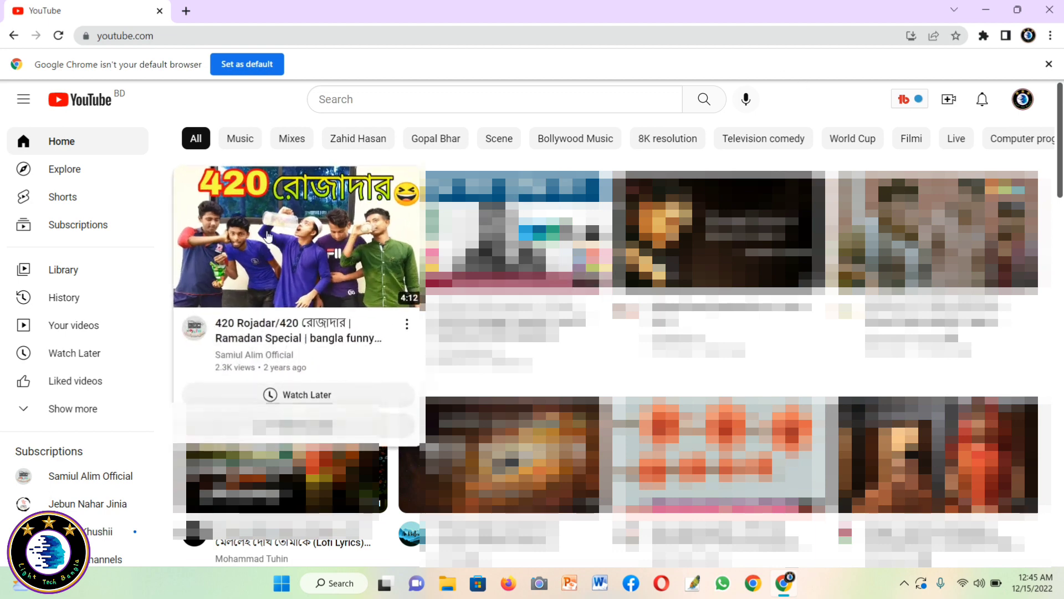
left_click(292, 263)
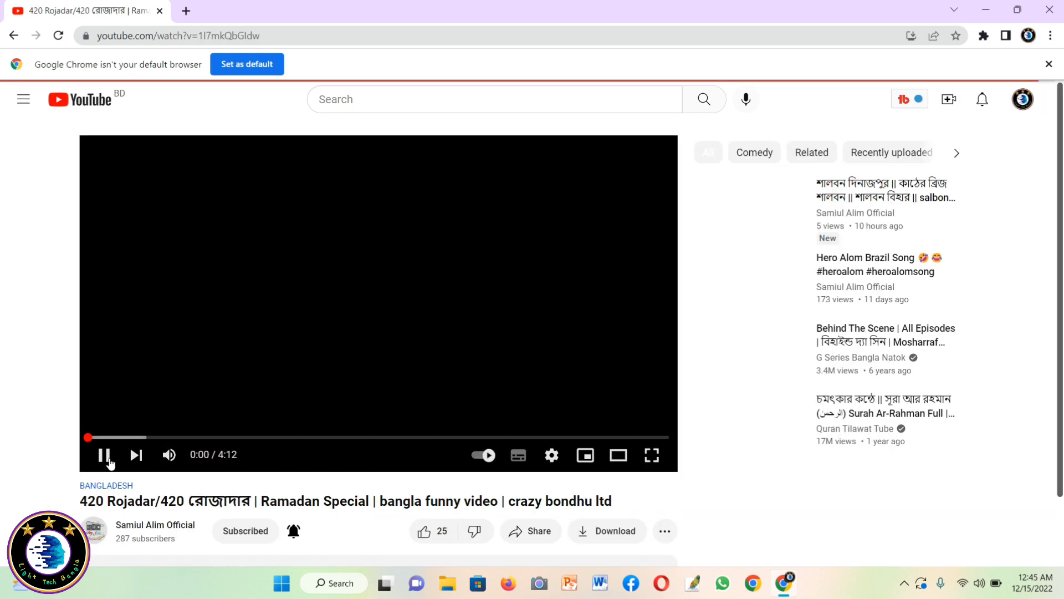
left_click(105, 457)
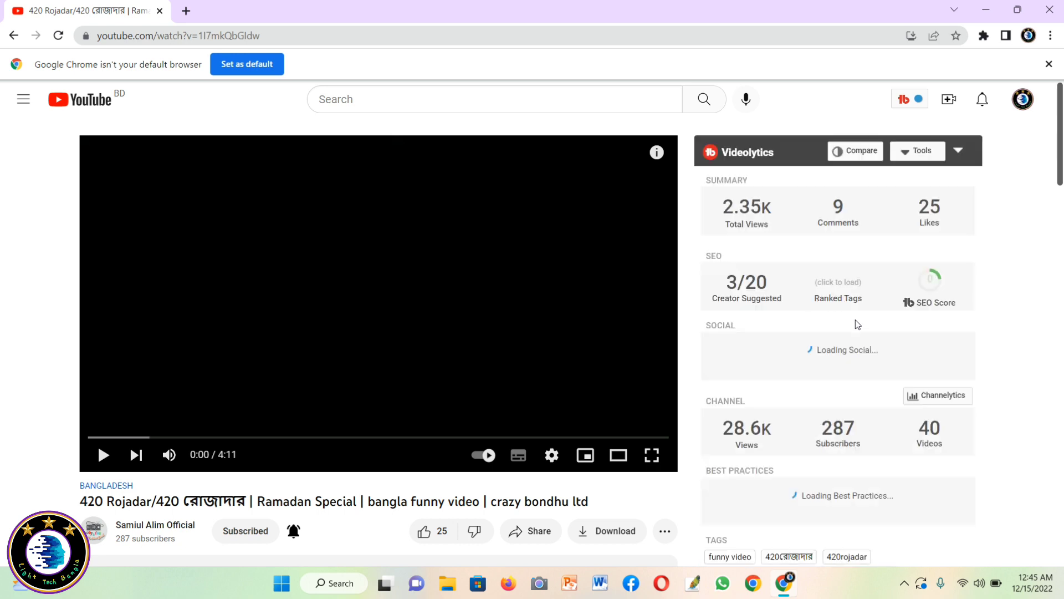
Step: Show the search rankings of the video's tags in Videolytics and copy all the tags to the clipboard
scroll(857, 326, "down", 1)
scroll(857, 328, "down", 3)
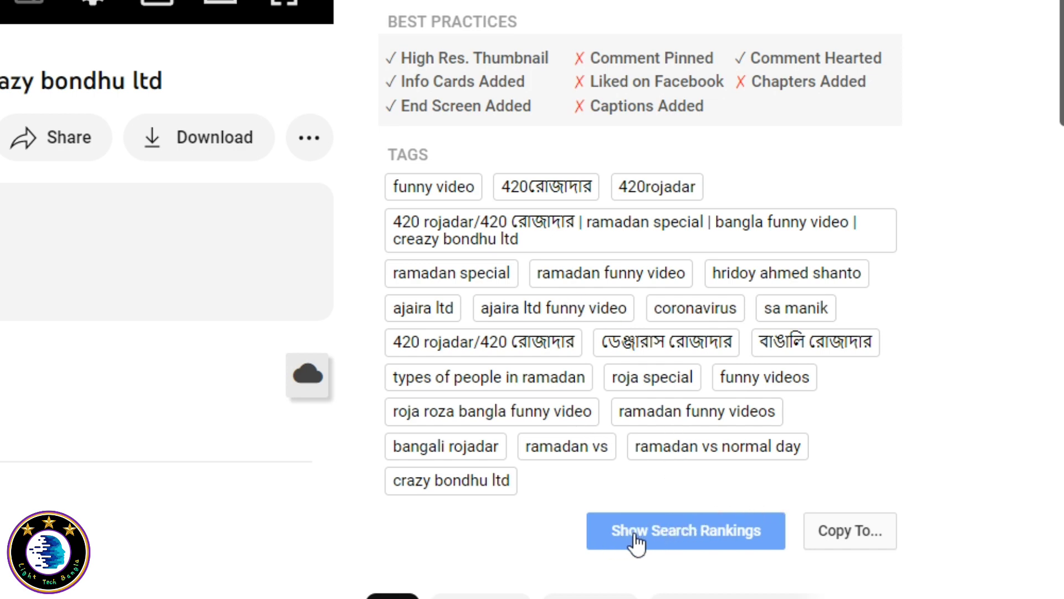
left_click(626, 542)
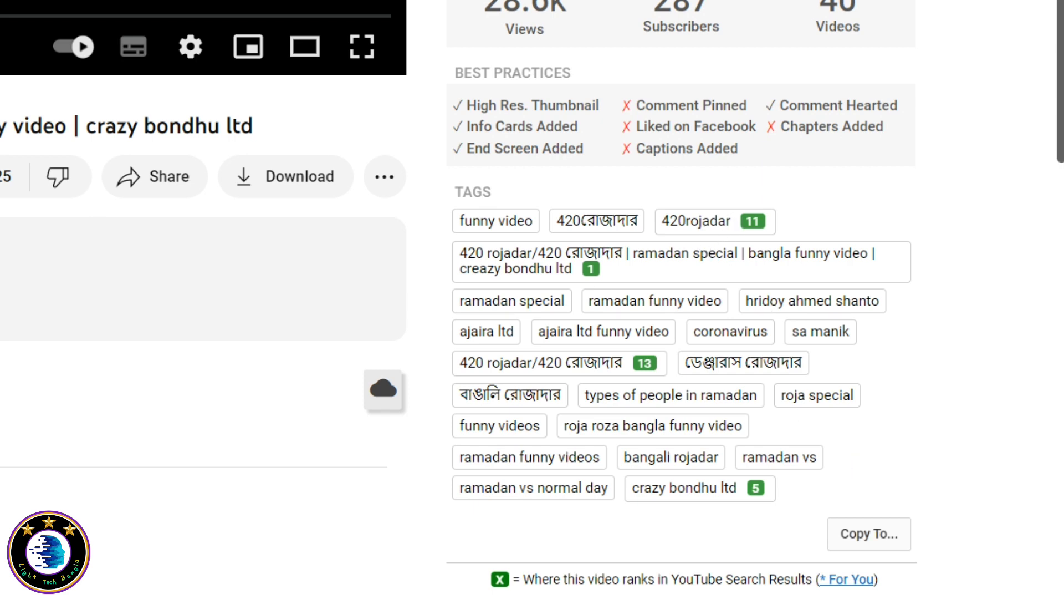
left_click(865, 536)
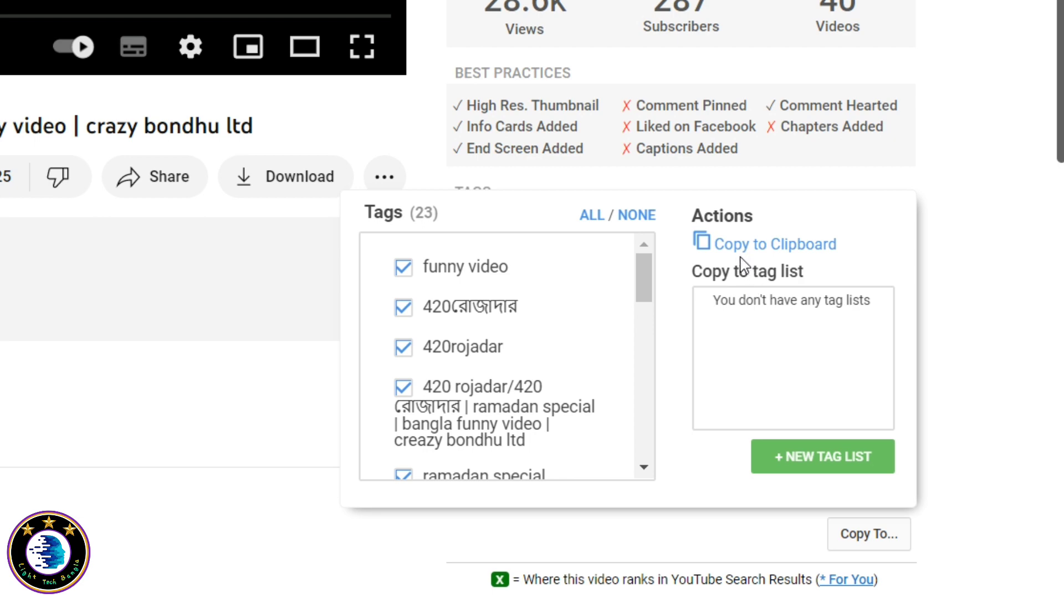
left_click(756, 244)
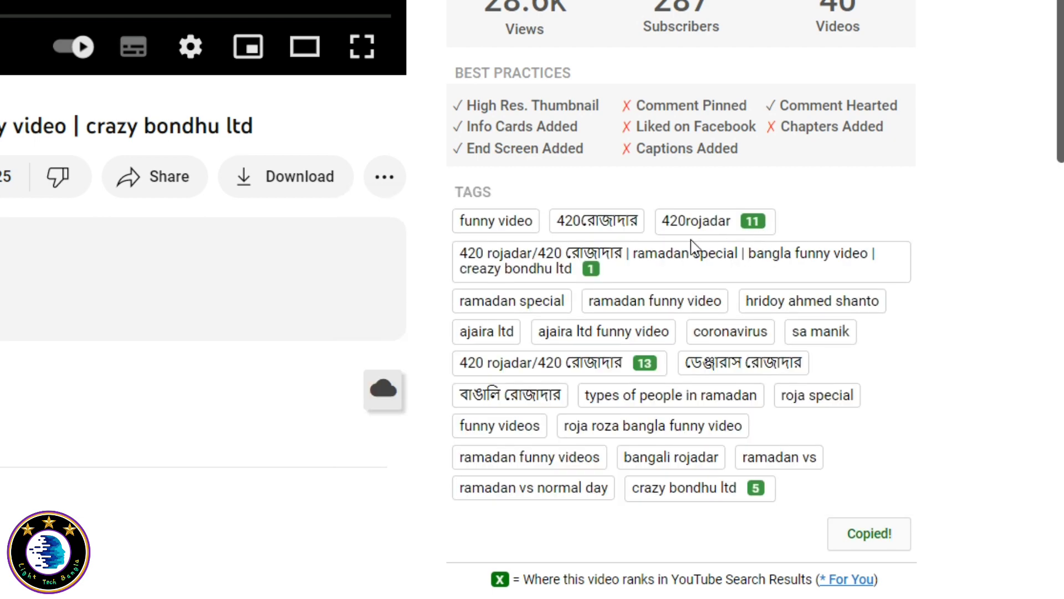